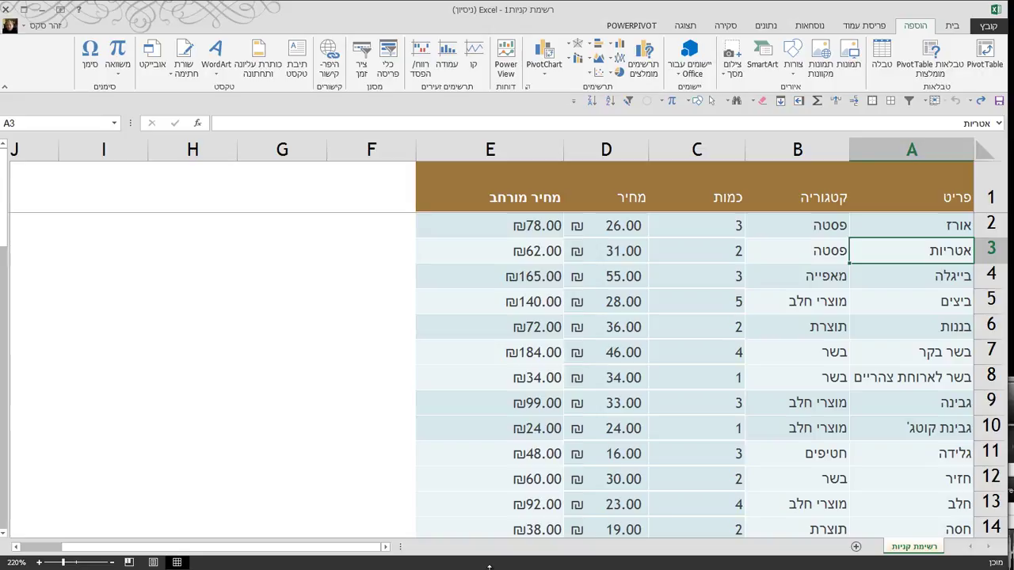
Select cells C6 and then C5 in the shopping-list table.
left_click(674, 324)
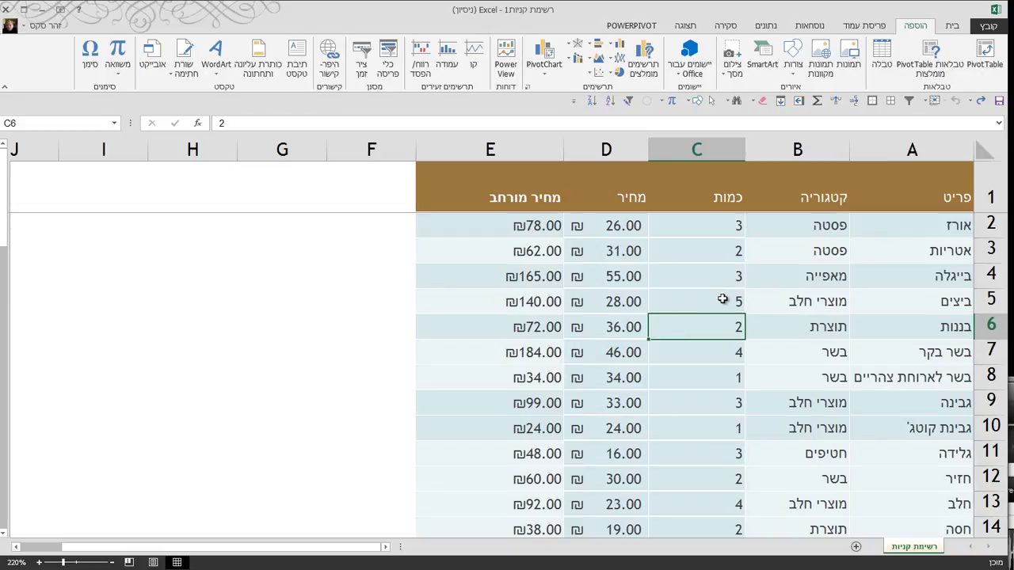
left_click(734, 306)
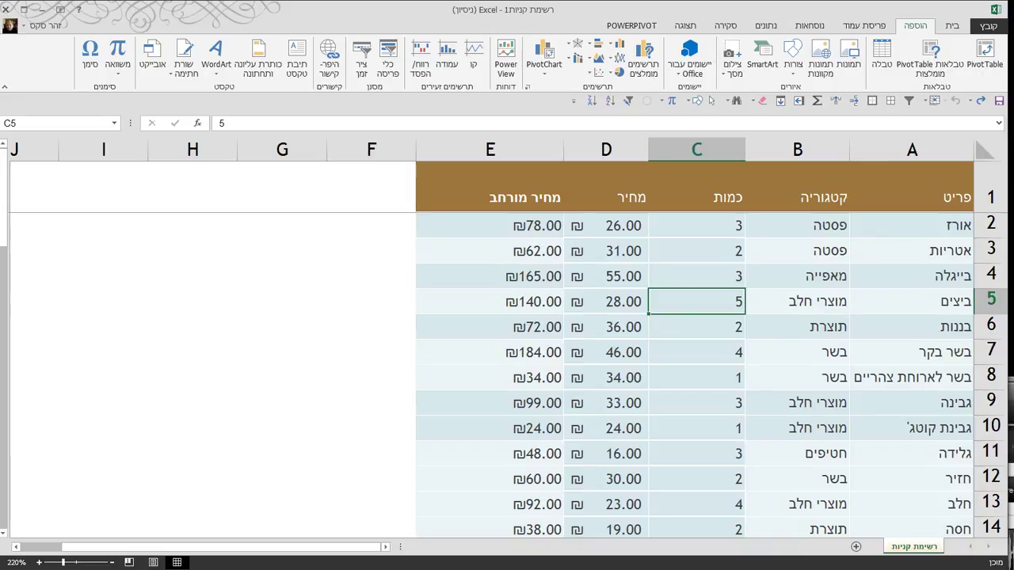
Turn on header filters and filter the קטגוריה column to show only מוצרי חלב.
left_click(762, 26)
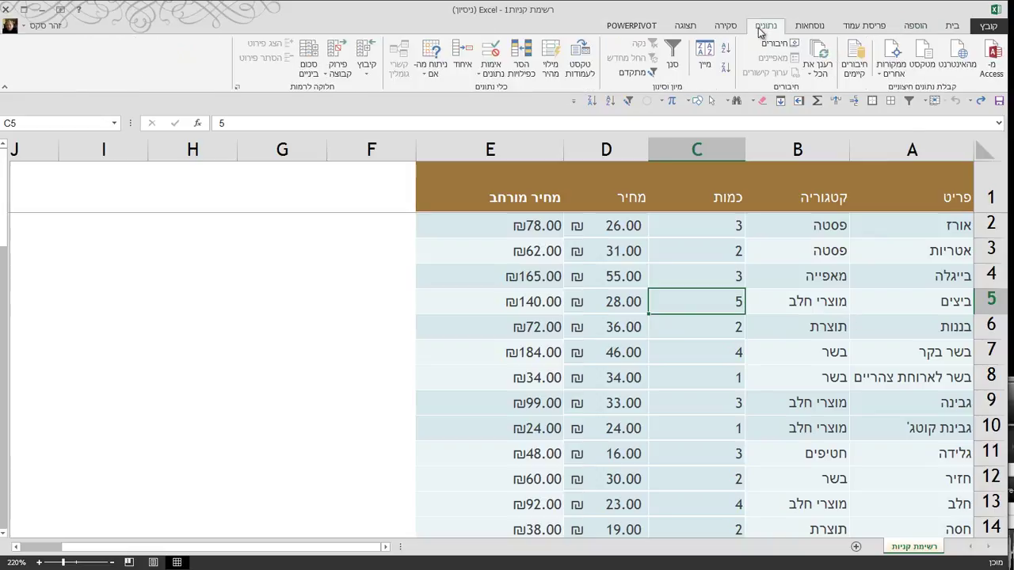
left_click(670, 53)
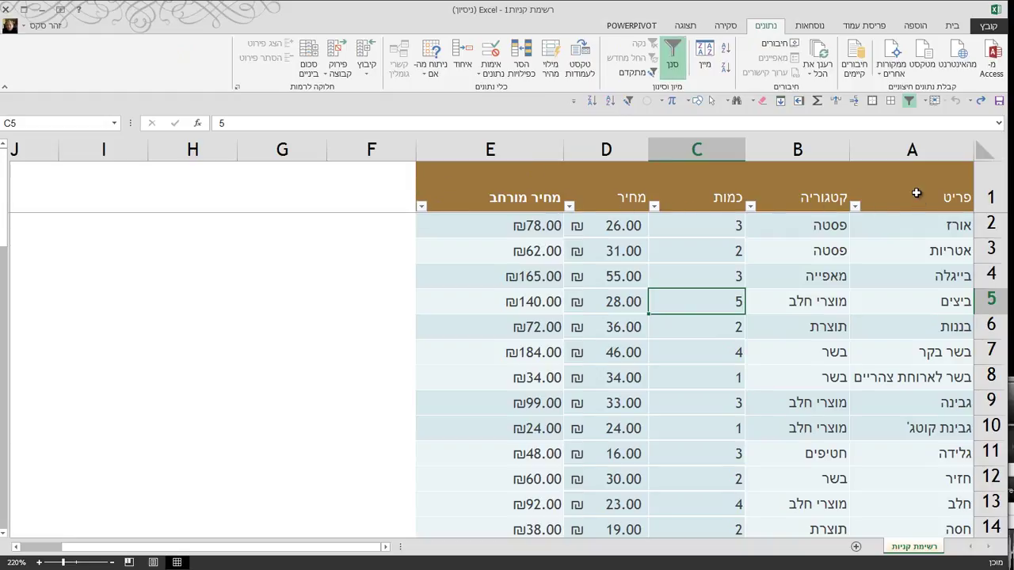
left_click(750, 206)
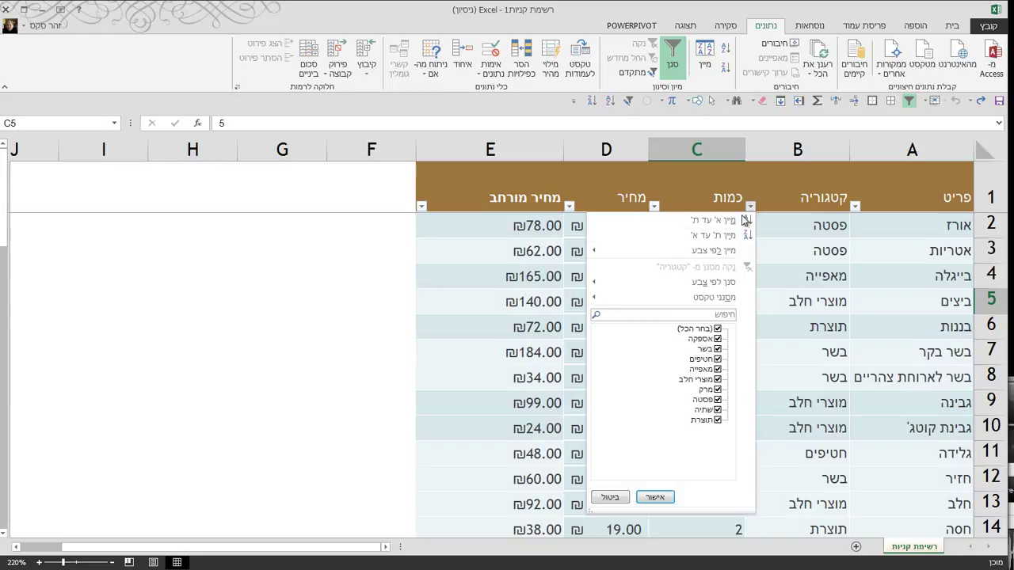
left_click(717, 329)
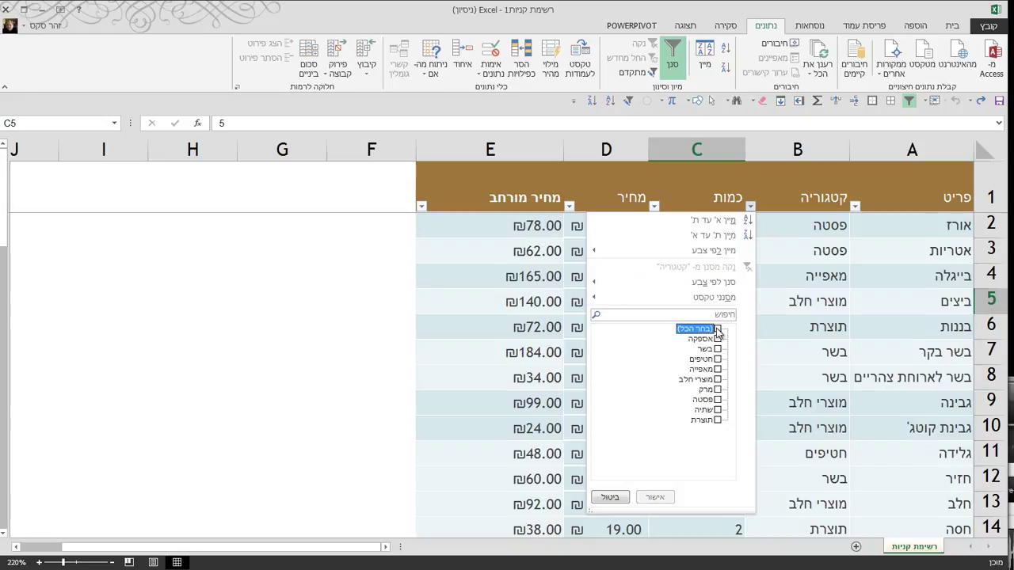
left_click(717, 380)
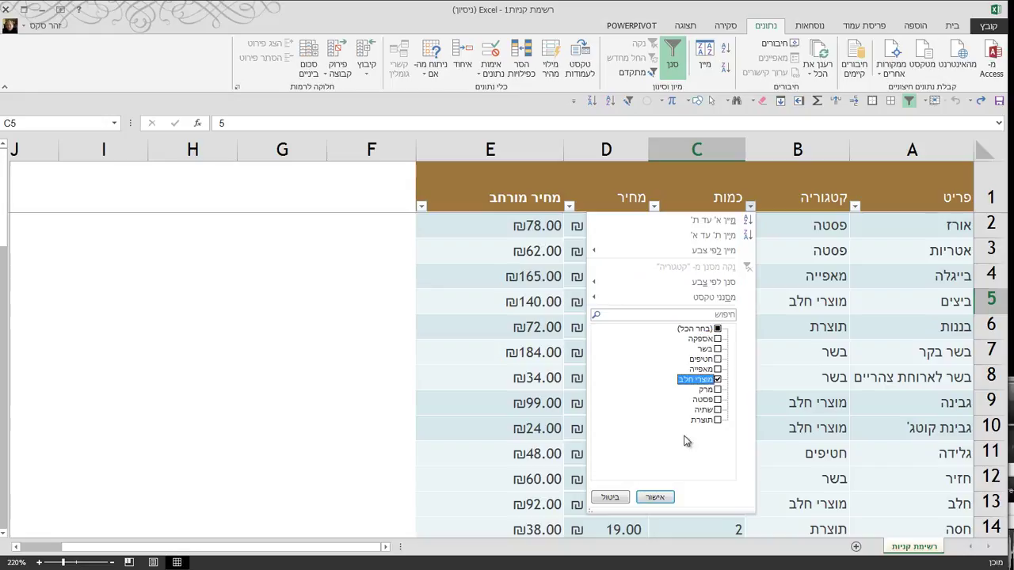
left_click(654, 497)
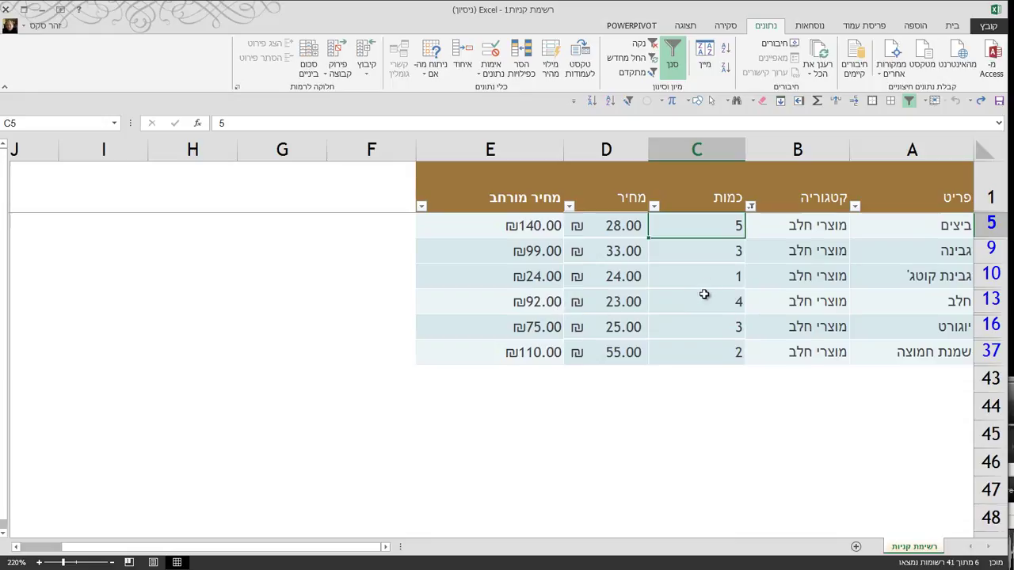
Filter the כמות column to quantities 4 and 5, then clear all filters.
left_click(653, 208)
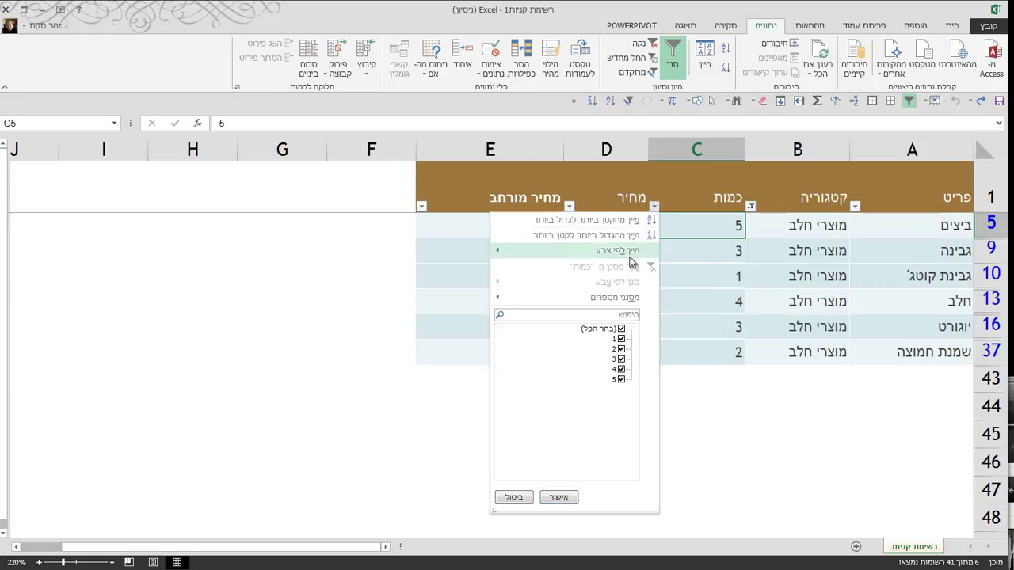
left_click(621, 339)
left_click(621, 350)
left_click(621, 359)
left_click(559, 496)
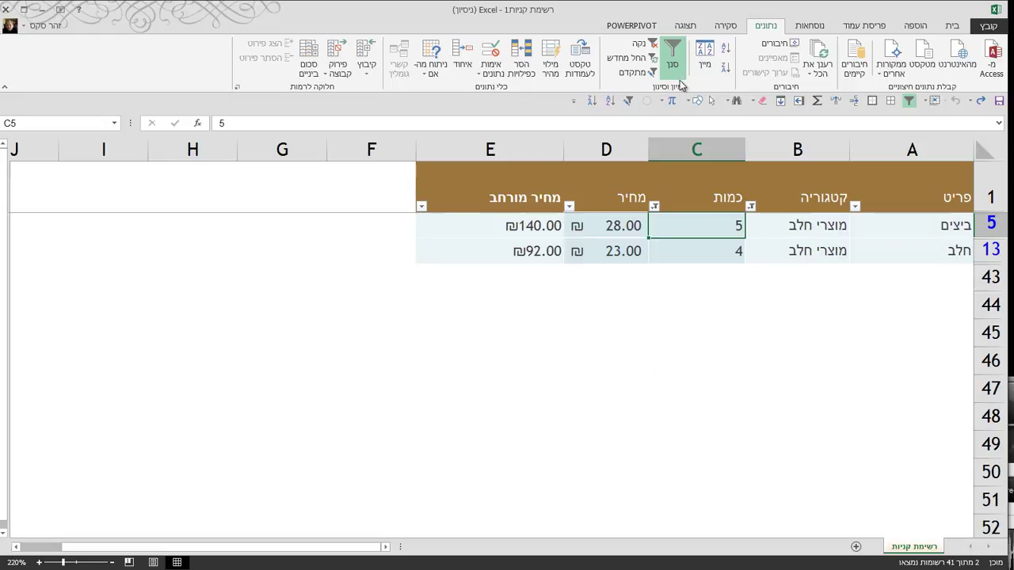
left_click(641, 44)
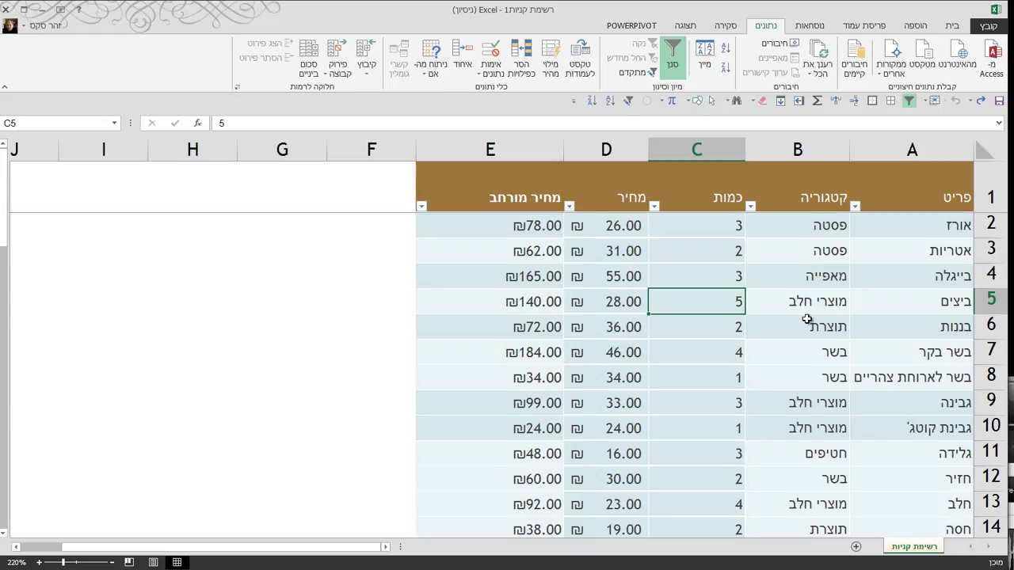
Apply a Contains 'מ' text filter on the פריט column, leaving 9 of 41 items.
left_click(897, 278)
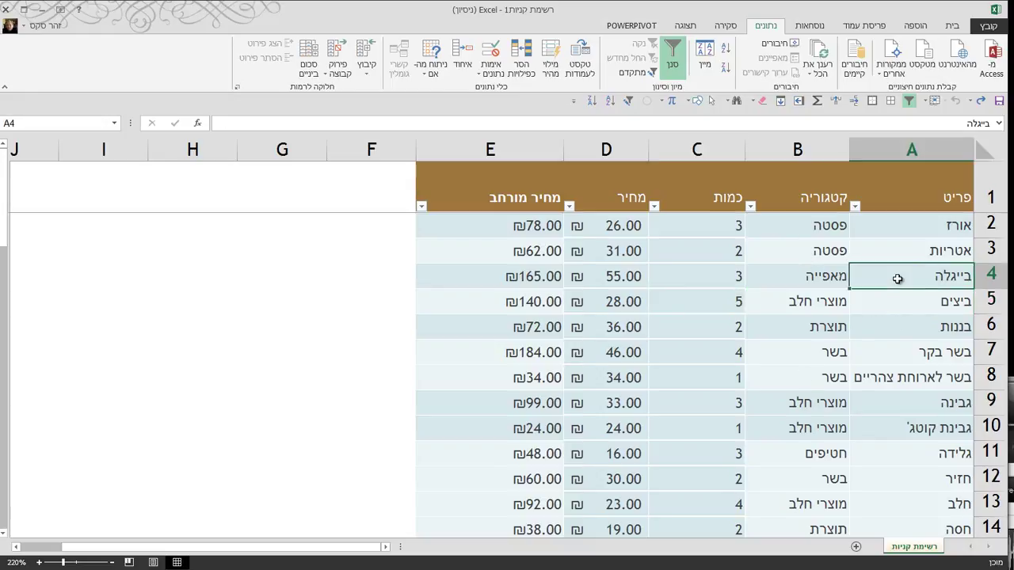
scroll(897, 278, "down", 2)
scroll(897, 279, "down", 3)
scroll(897, 279, "down", 1)
scroll(897, 279, "up", 1)
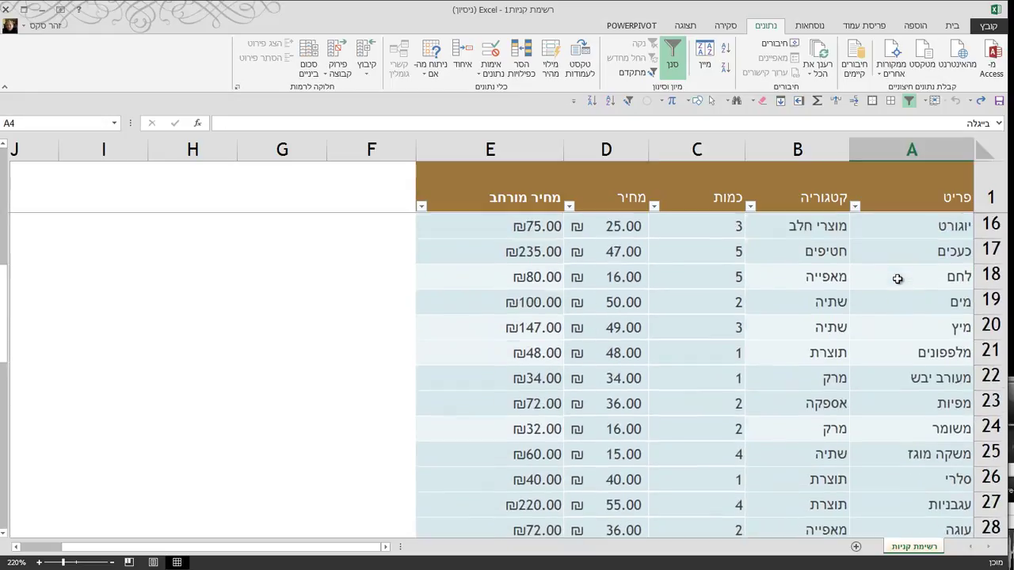
scroll(897, 278, "up", 5)
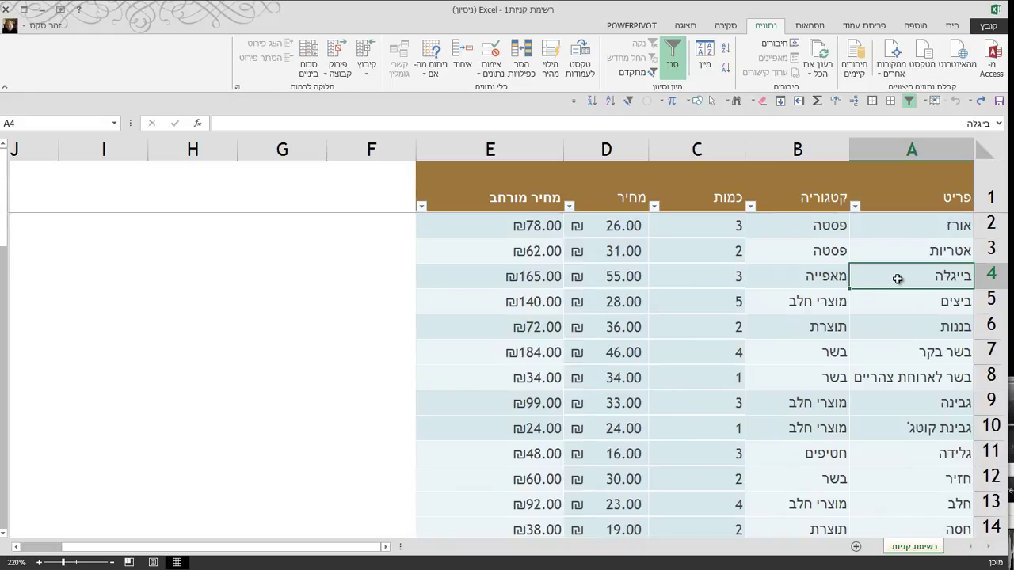
left_click(855, 207)
mouse_move(818, 298)
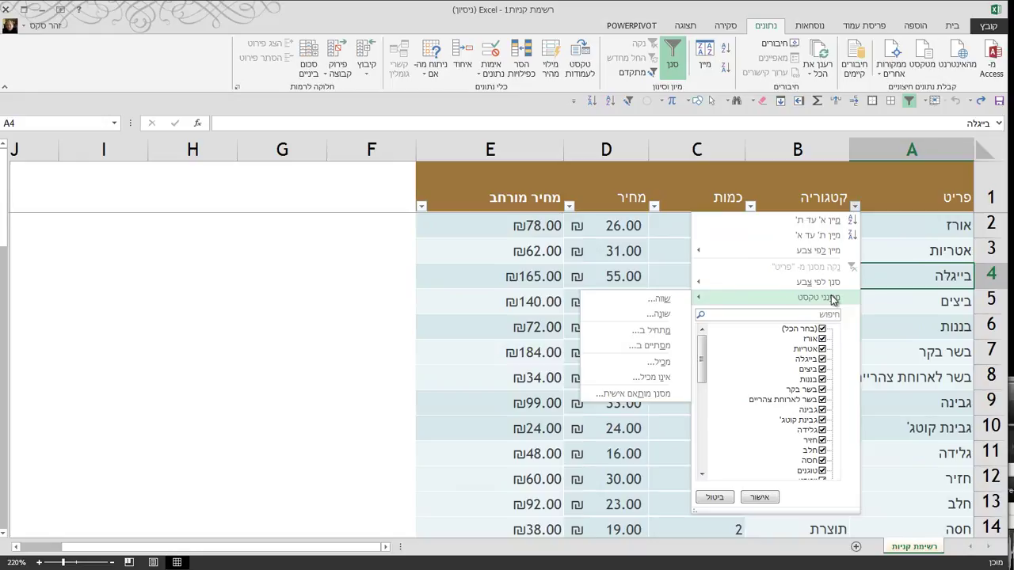
left_click(666, 362)
type("ח")
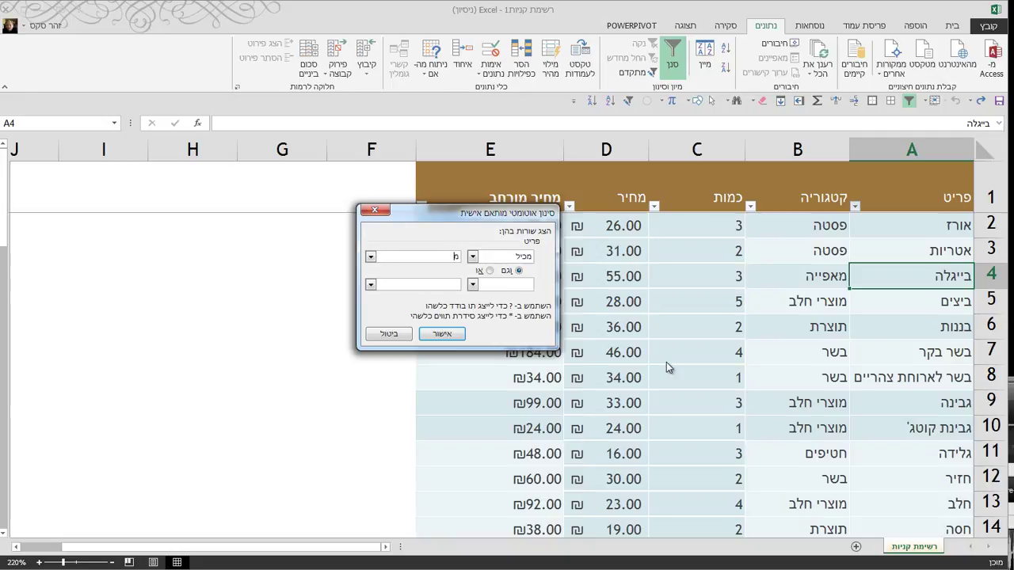
left_click(443, 333)
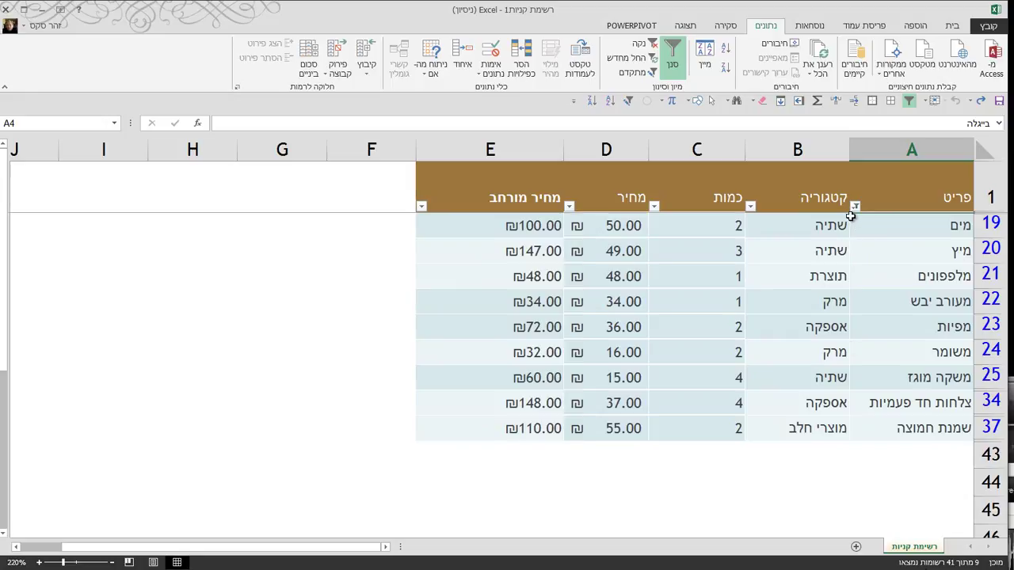
mouse_move(856, 206)
left_click(856, 207)
mouse_move(816, 297)
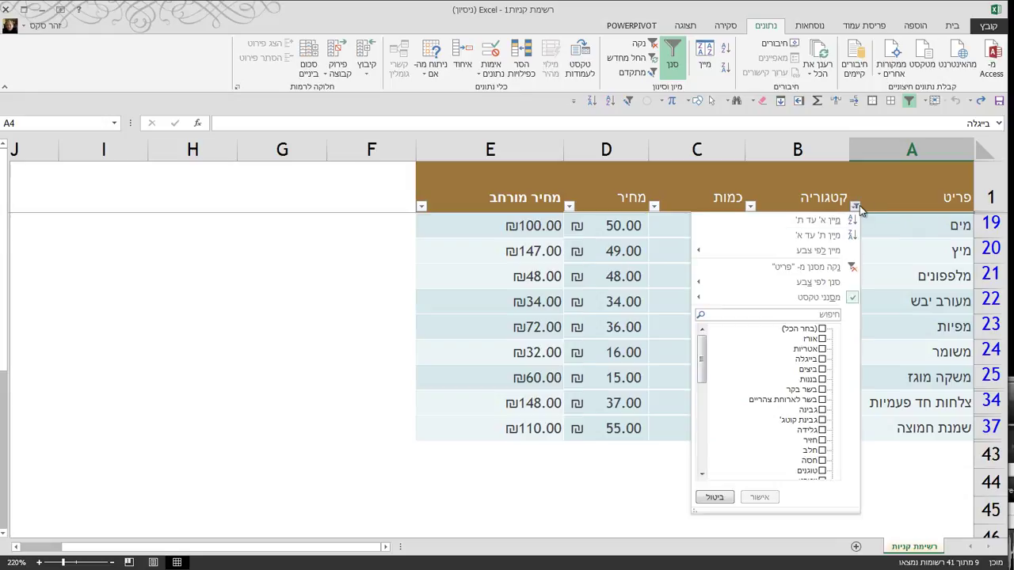
Search the פריט filter to keep only בשר בקר and מעורב יבש, then clear it.
left_click(851, 269)
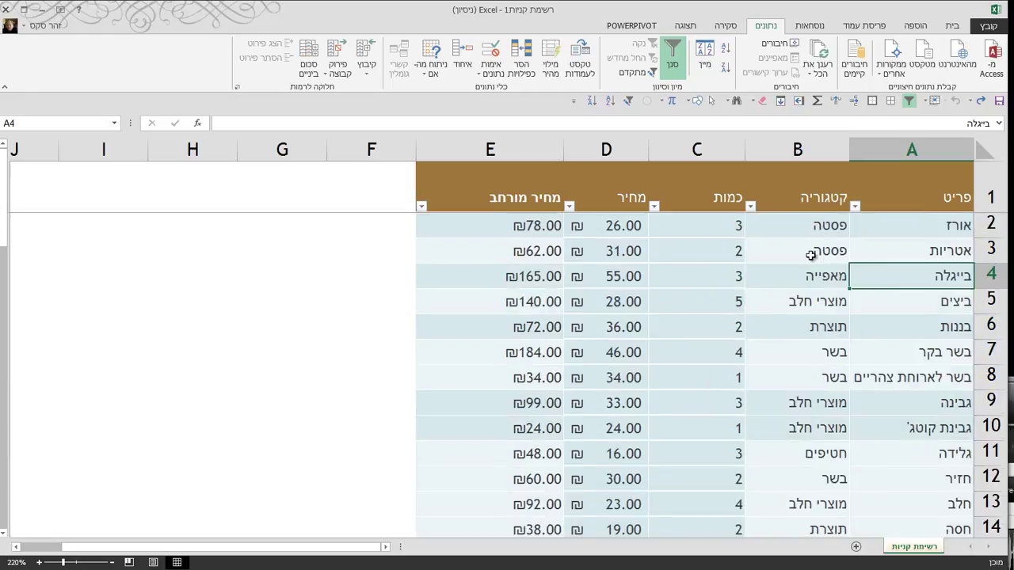
left_click(855, 207)
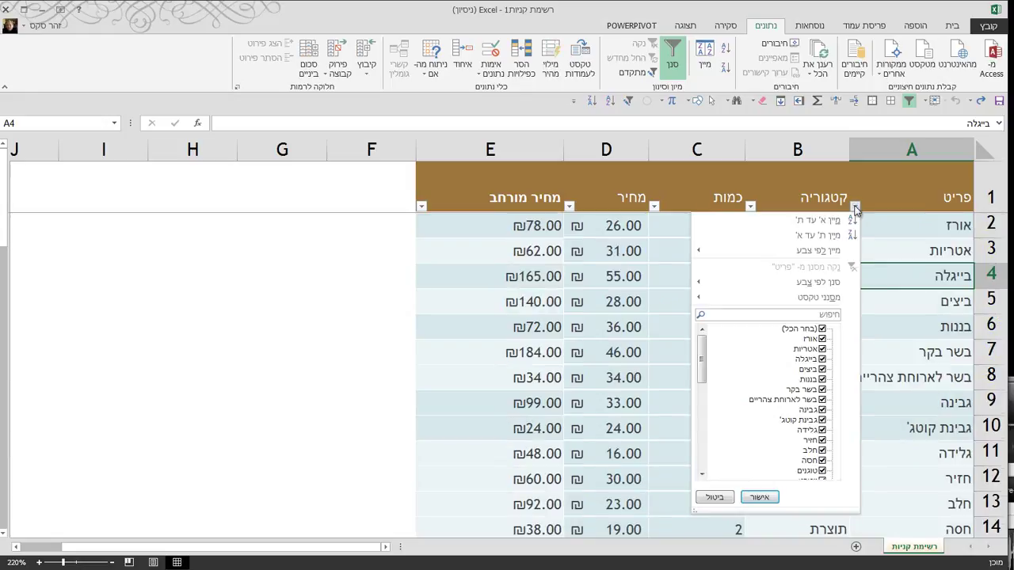
left_click(817, 315)
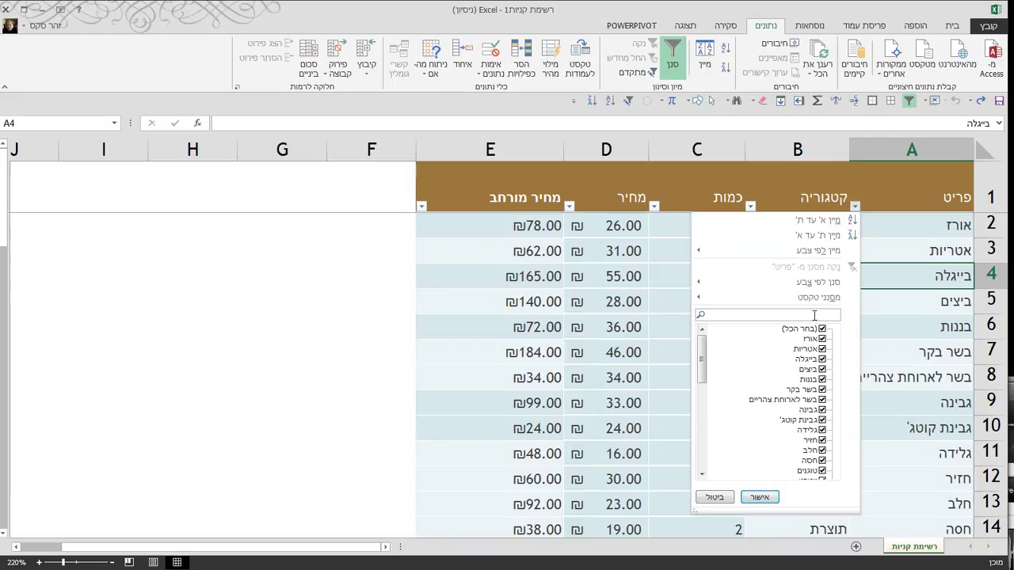
type("ב")
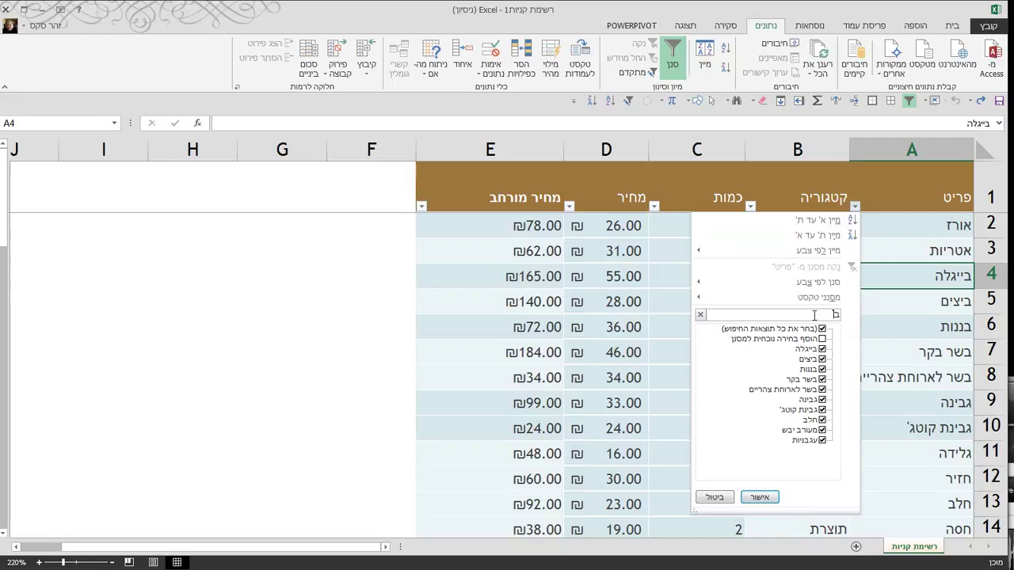
type("ר")
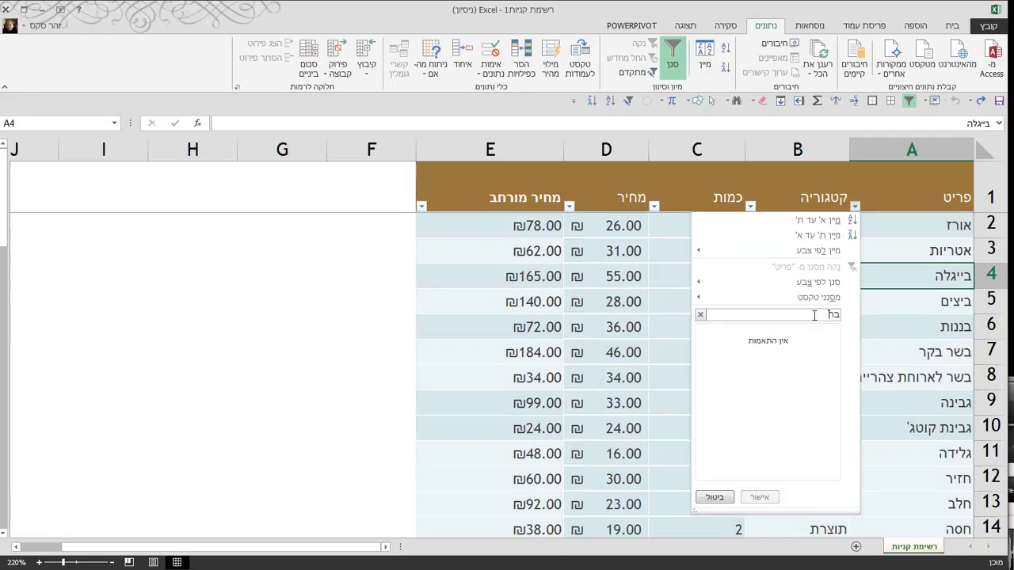
key("BackSpace")
type("ש")
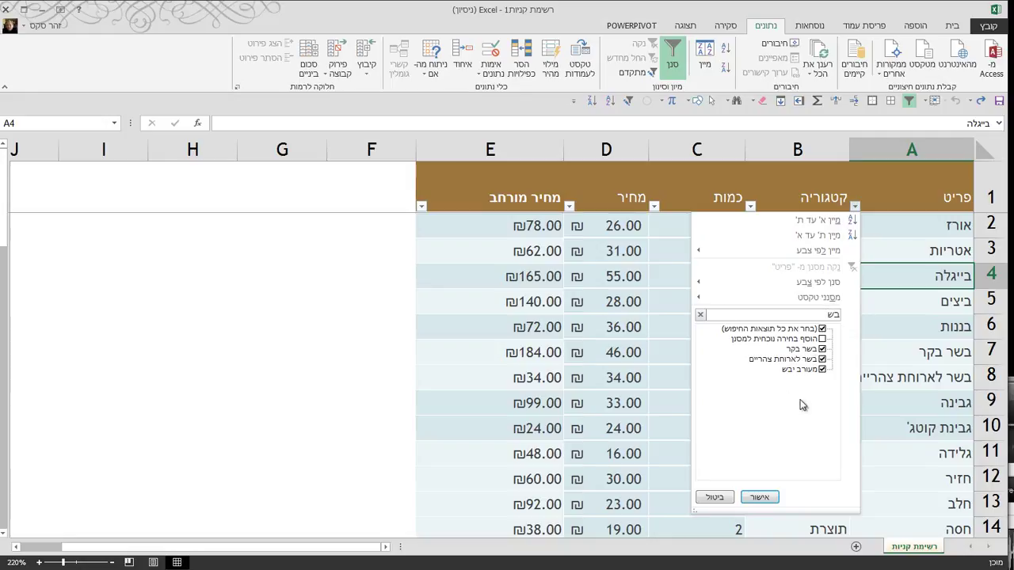
left_click(822, 358)
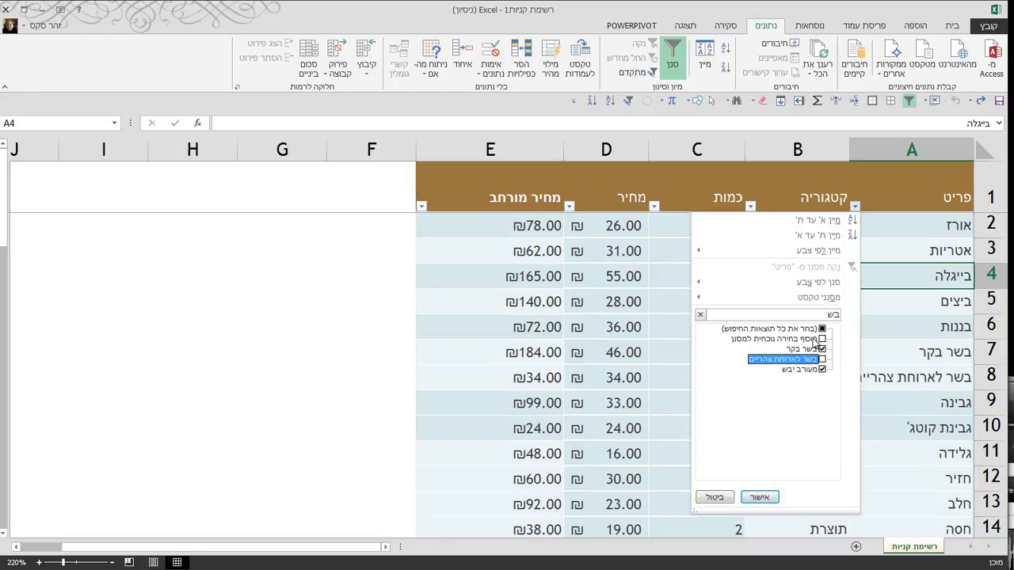
left_click(759, 496)
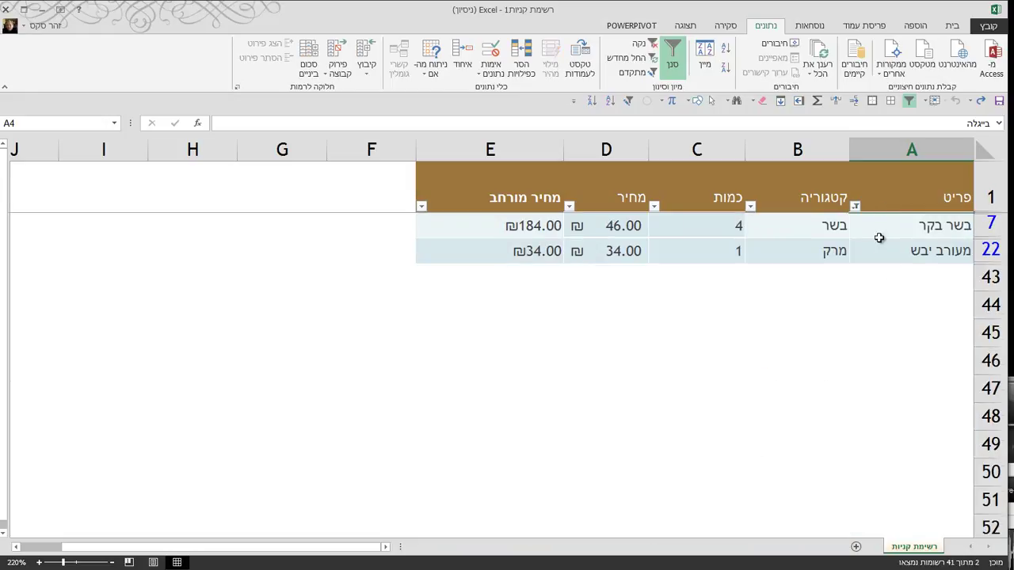
left_click(856, 206)
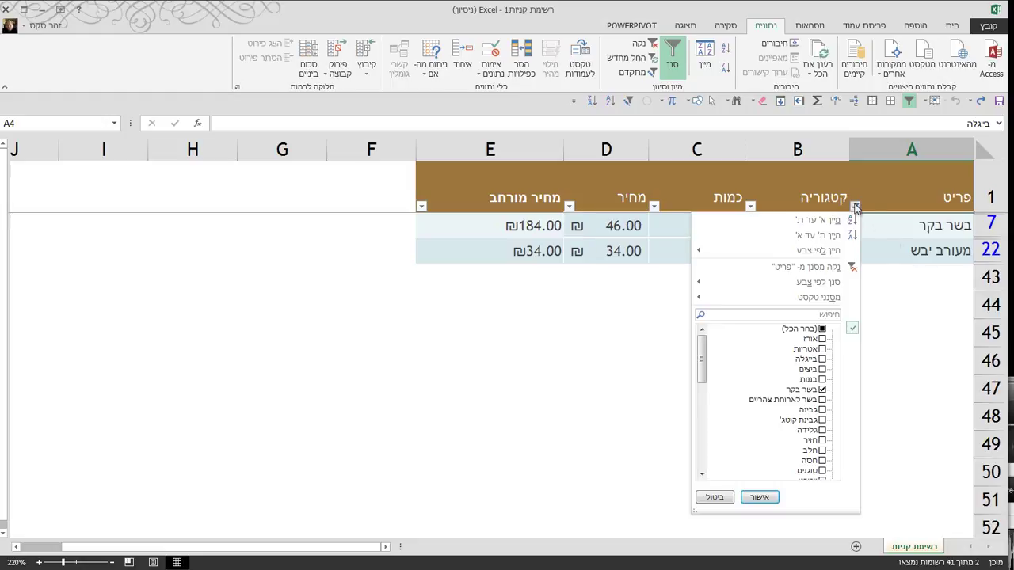
left_click(835, 270)
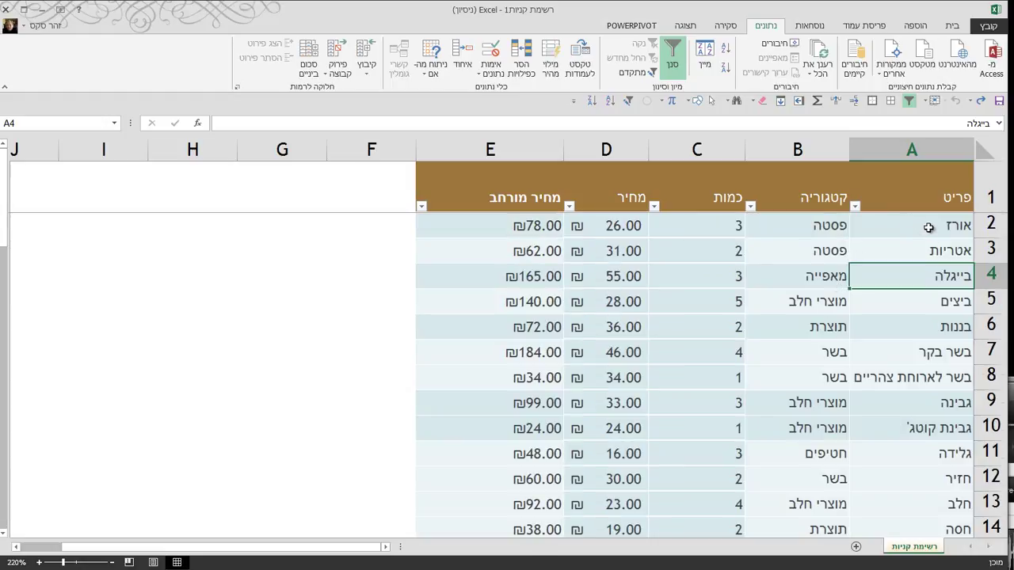
left_click(855, 205)
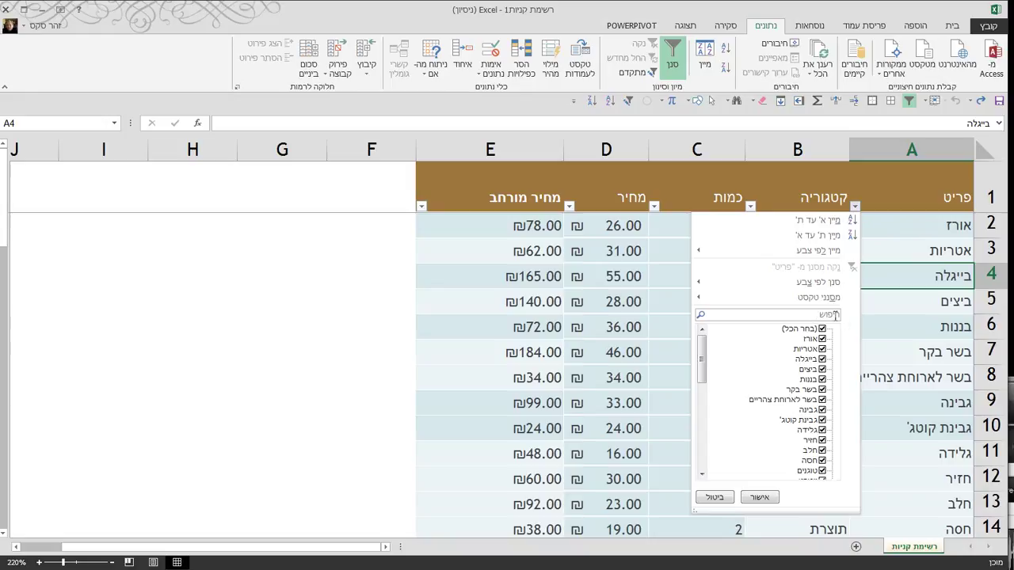
left_click(940, 275)
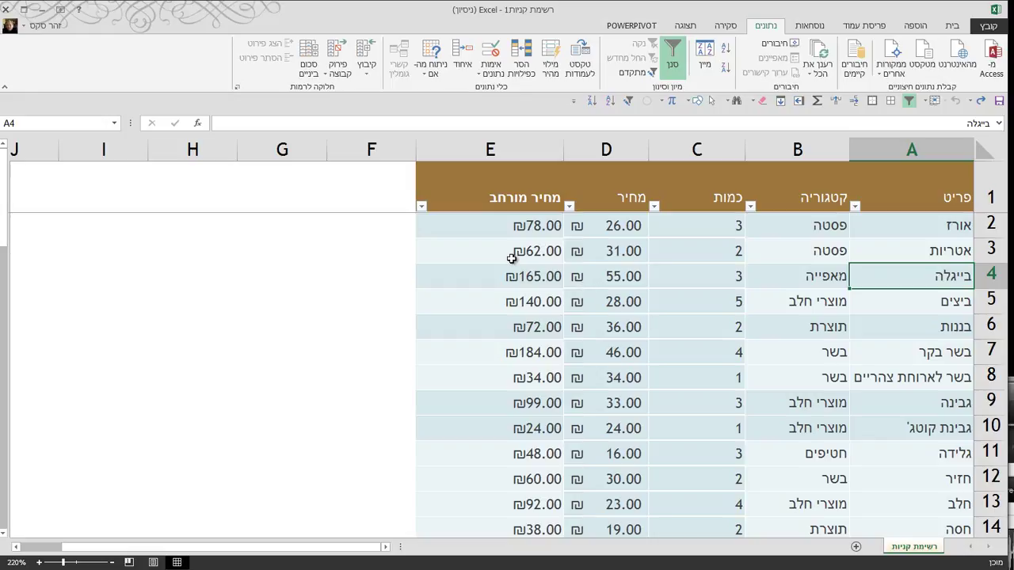
left_click(422, 206)
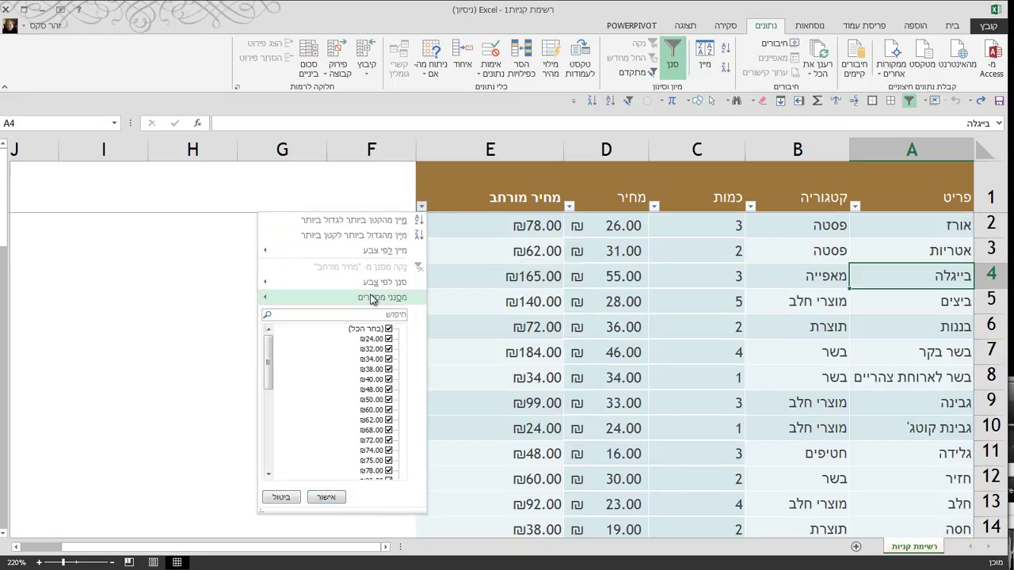
mouse_move(372, 297)
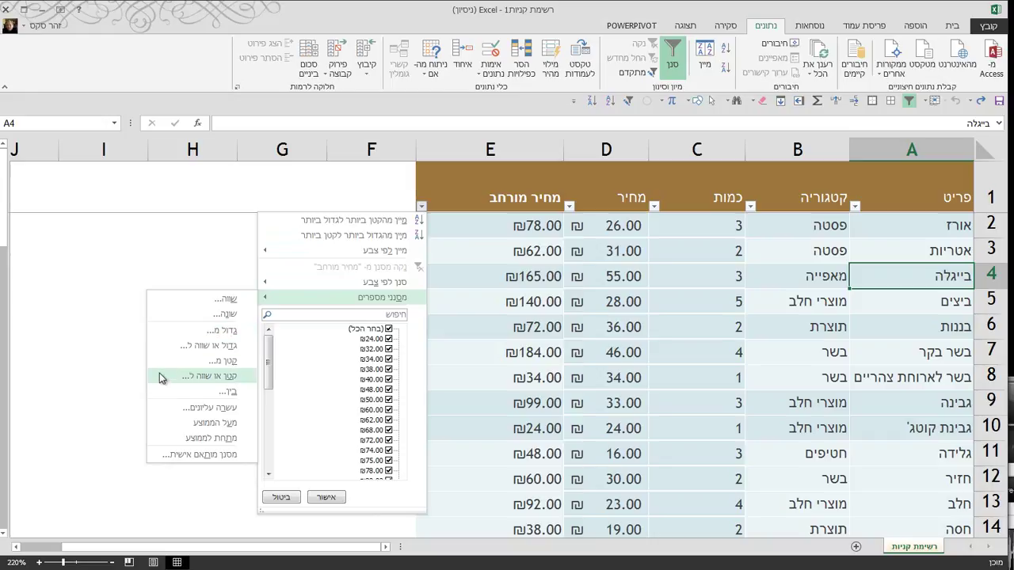
left_click(174, 393)
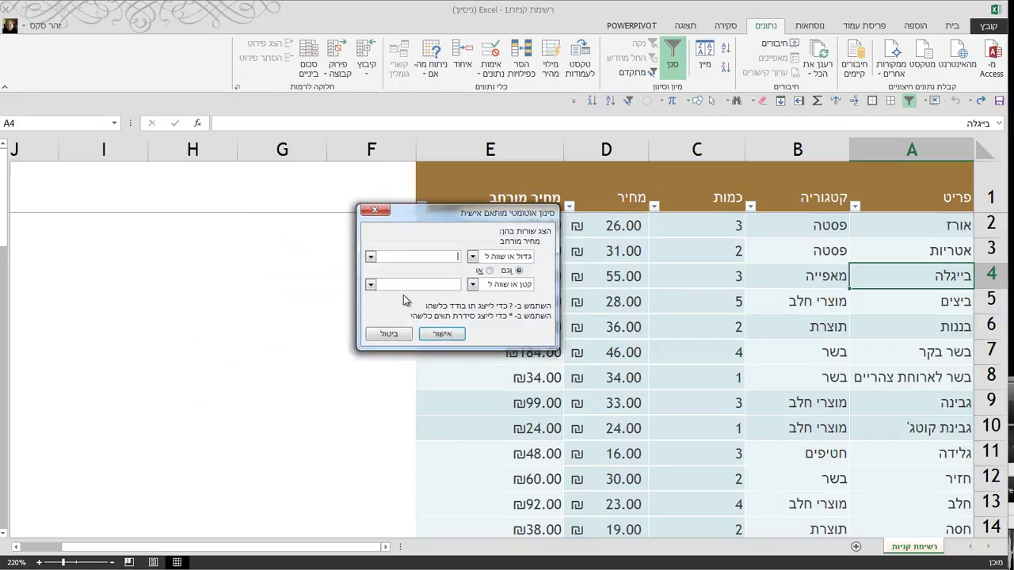
type("150")
left_click(401, 282)
type("180")
left_click(457, 338)
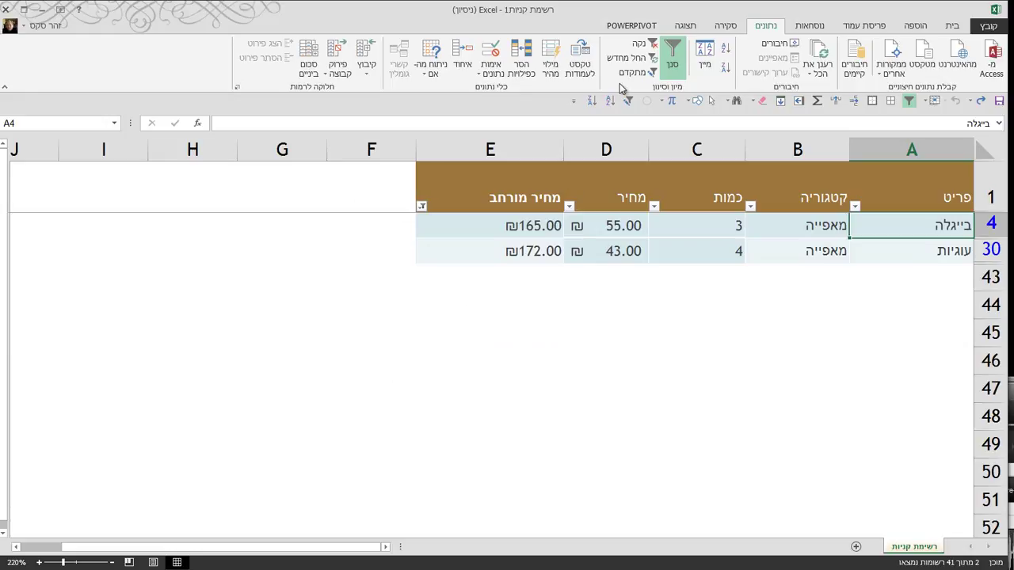
left_click(640, 44)
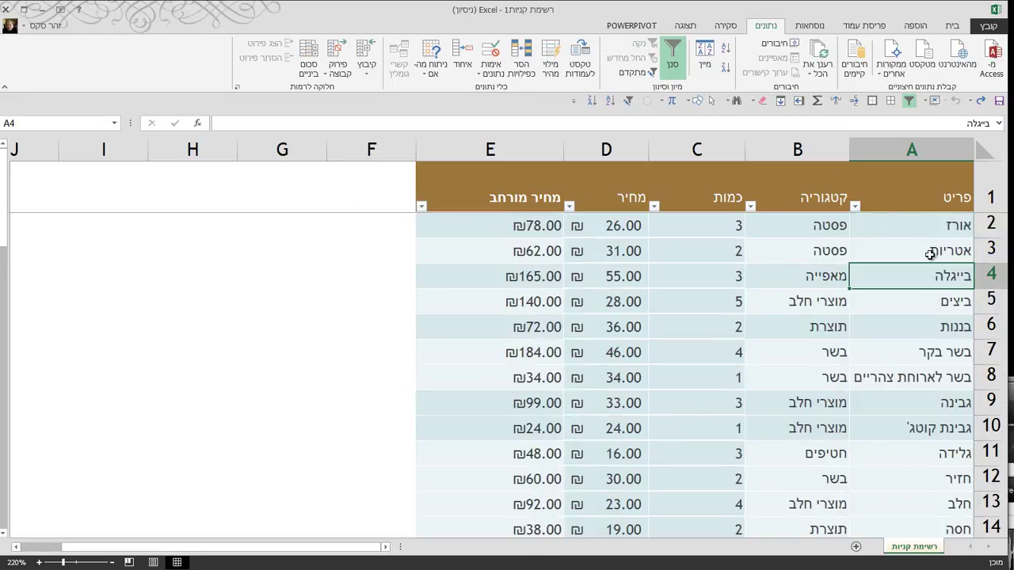
Make the item names in A4, A8 and A26:A29 red.
left_click(952, 27)
left_click(792, 73)
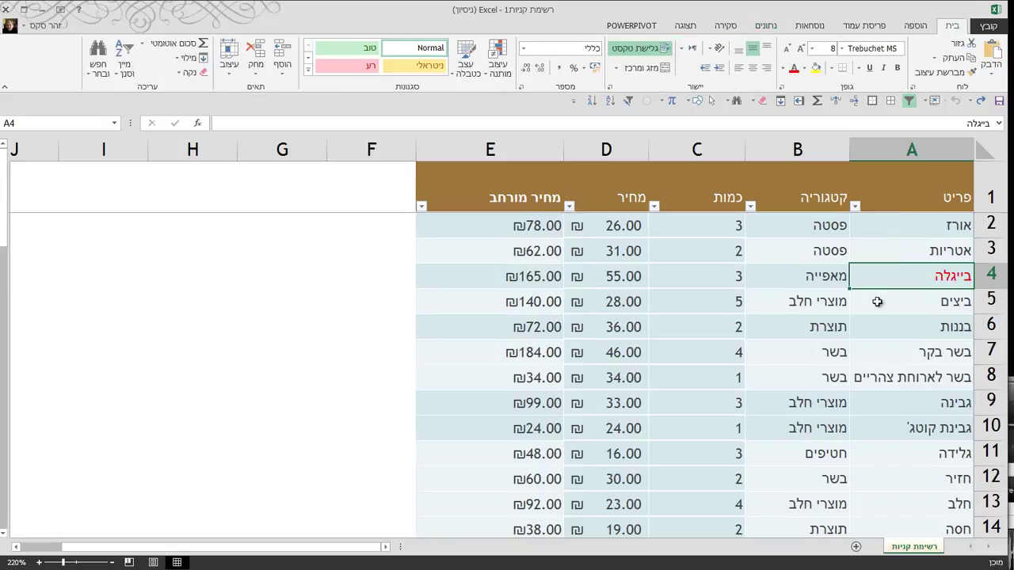
left_click(885, 376)
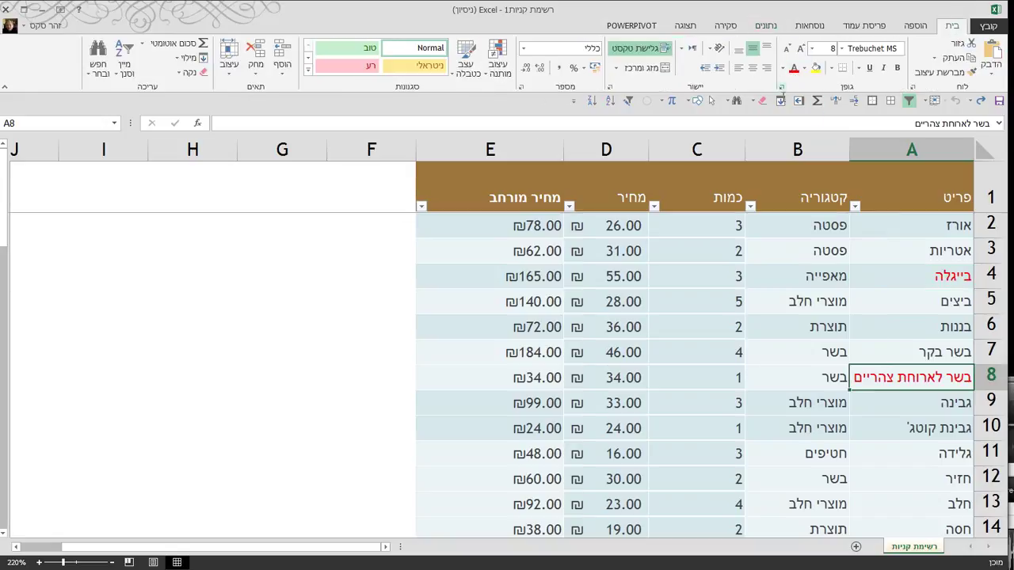
scroll(821, 260, "down", 7)
left_click(911, 301)
left_click_drag(912, 323, 911, 377)
left_click(793, 73)
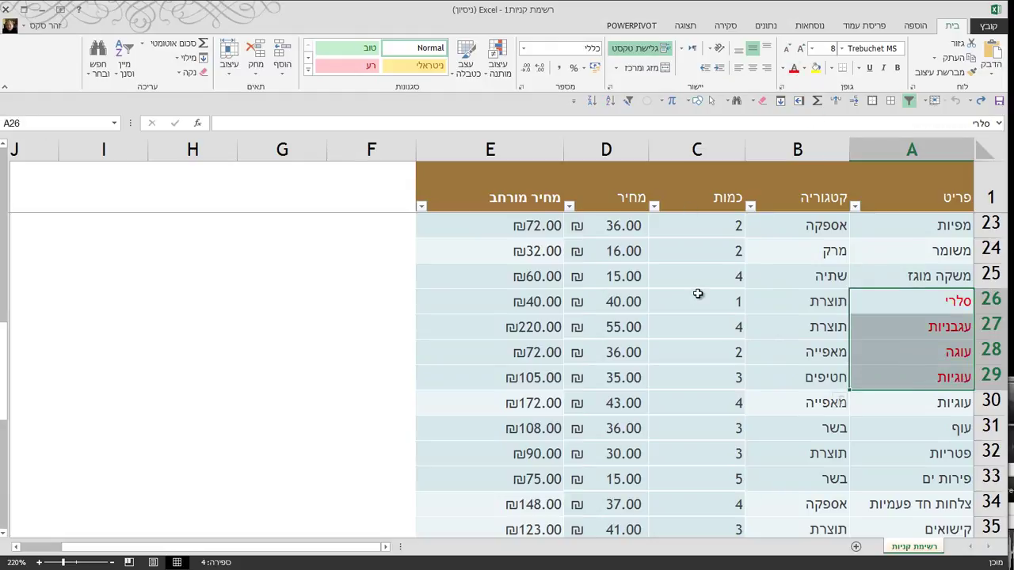
left_click(697, 293)
scroll(697, 294, "up", 7)
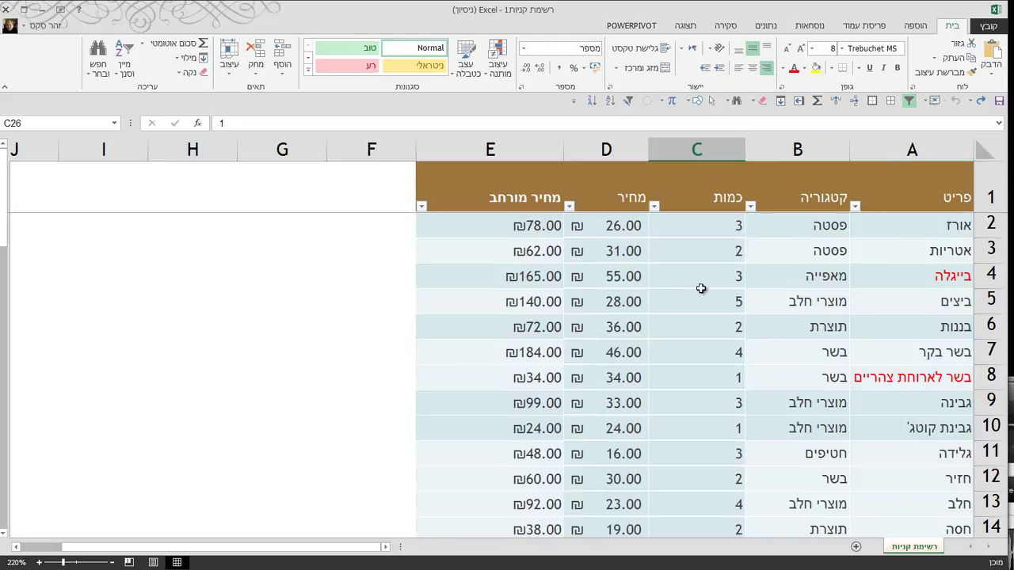
Filter the פריט column by red font colour, showing 6 of 41 items.
left_click(854, 206)
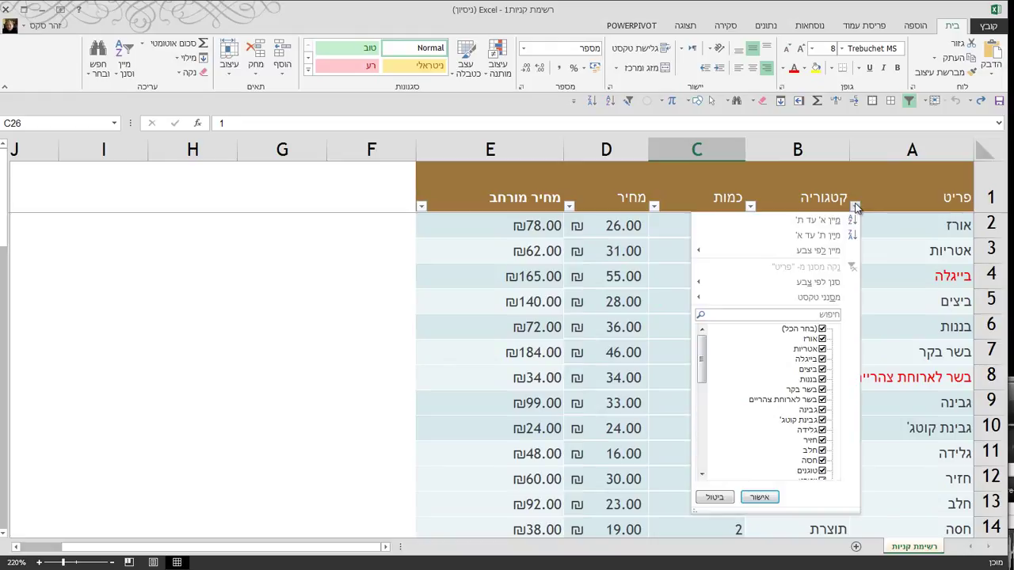
mouse_move(816, 282)
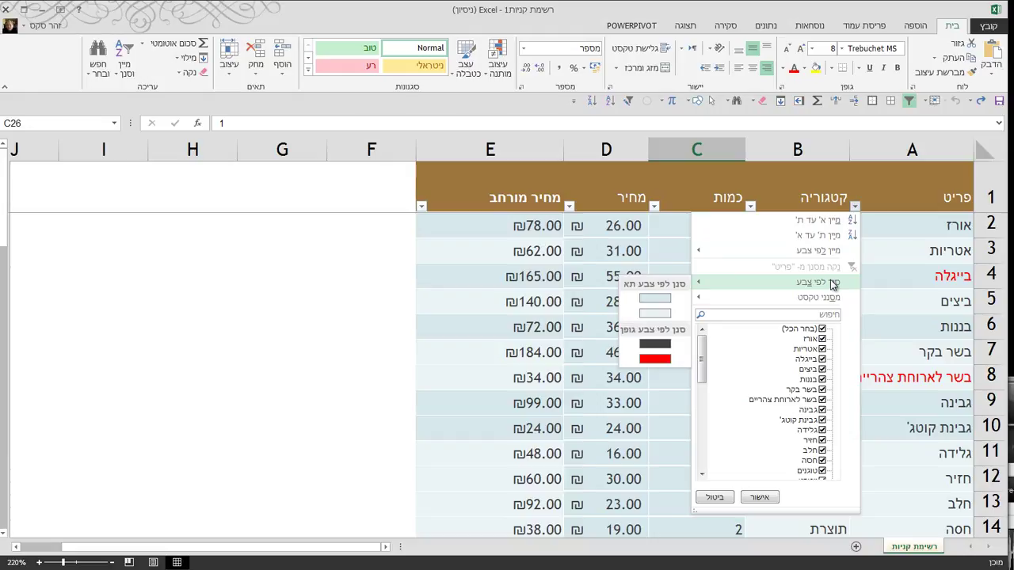
left_click(655, 359)
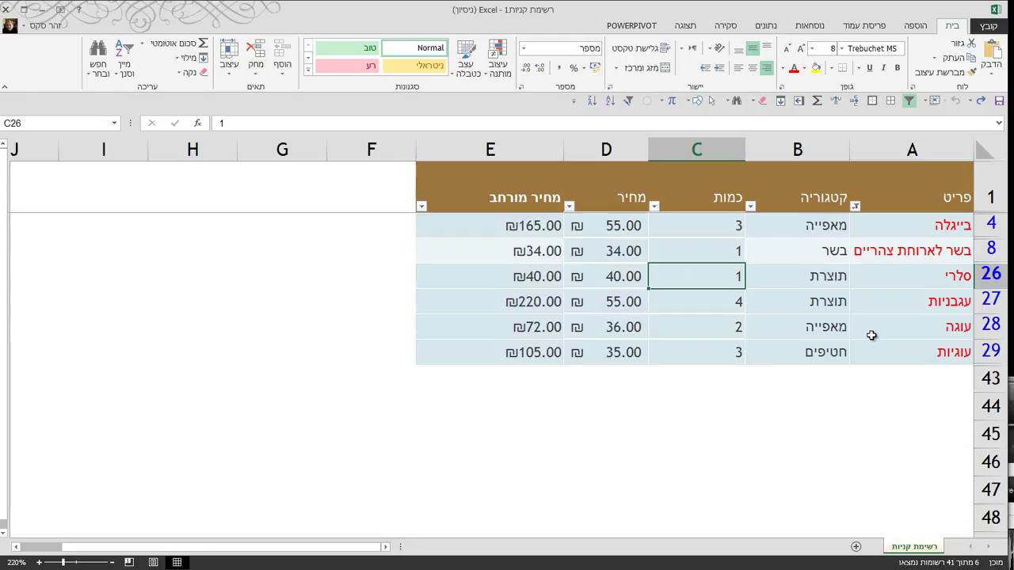
left_click(835, 401)
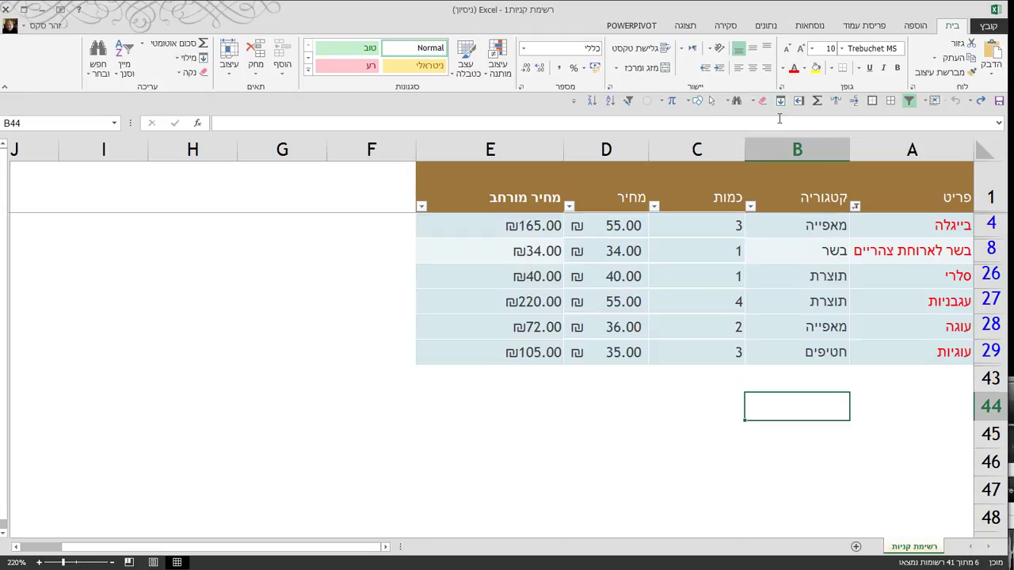
left_click(792, 232)
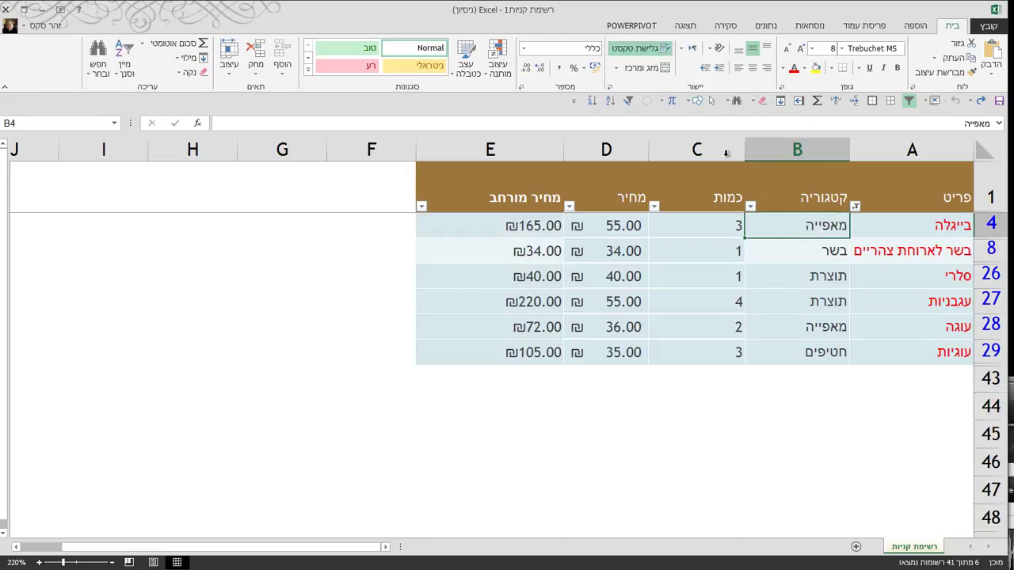
Clear the red-font filter and filter the קטגוריה column to חטיפים only.
left_click(766, 25)
left_click(641, 46)
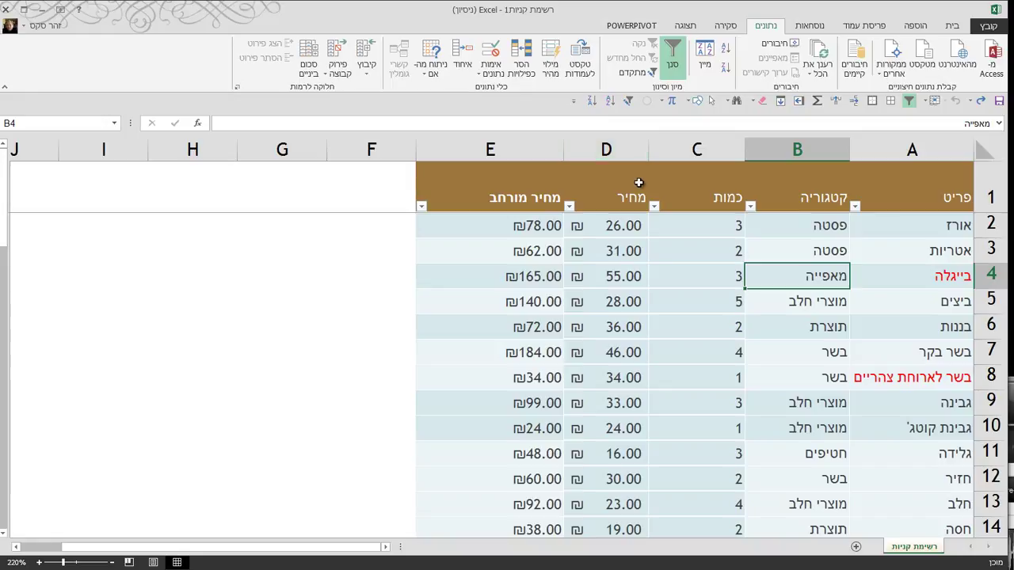
left_click(750, 206)
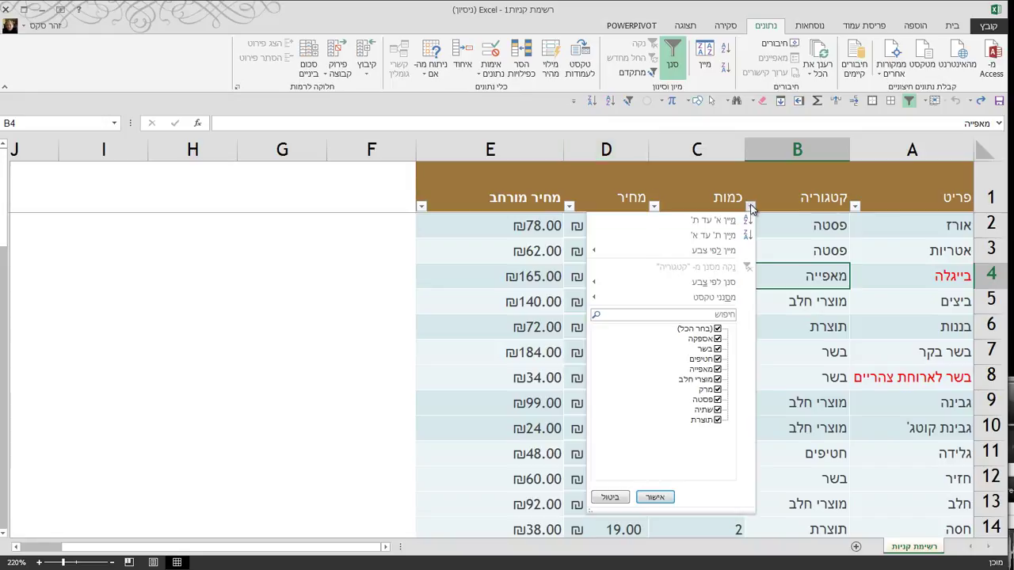
left_click(718, 329)
left_click(718, 359)
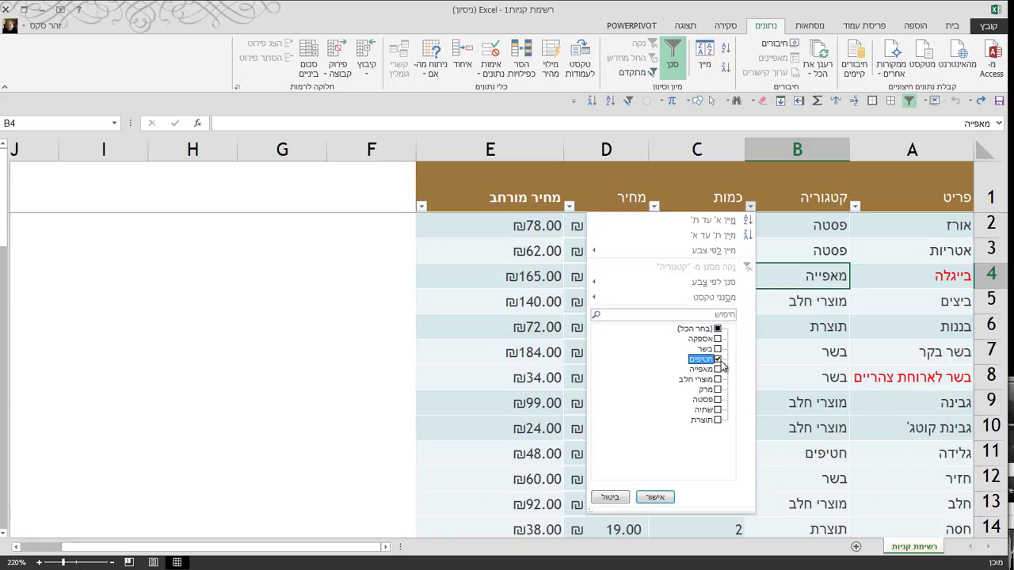
left_click(652, 497)
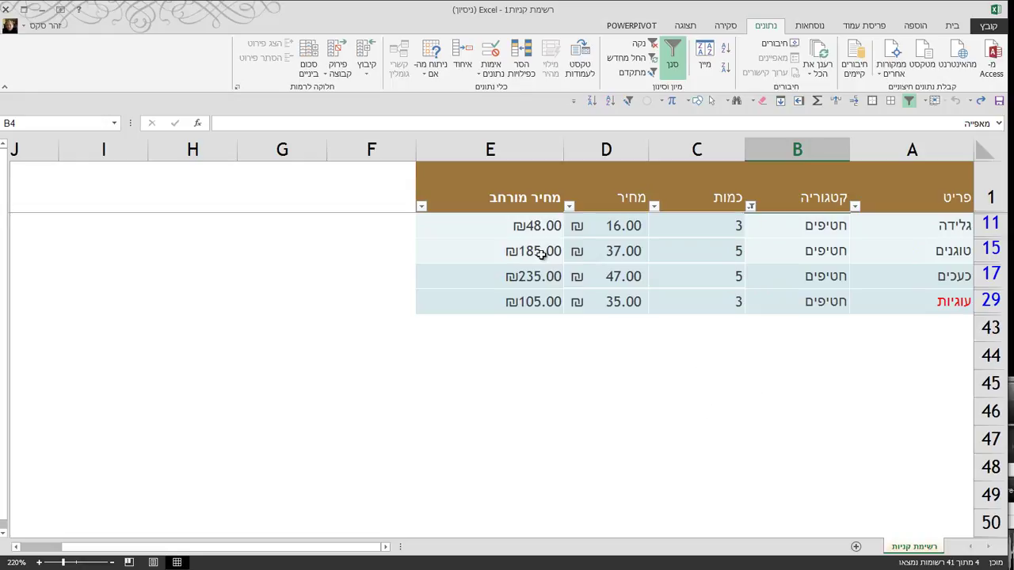
Copy the filtered table A1:E29 and paste it at A45.
left_click_drag(507, 189, 905, 301)
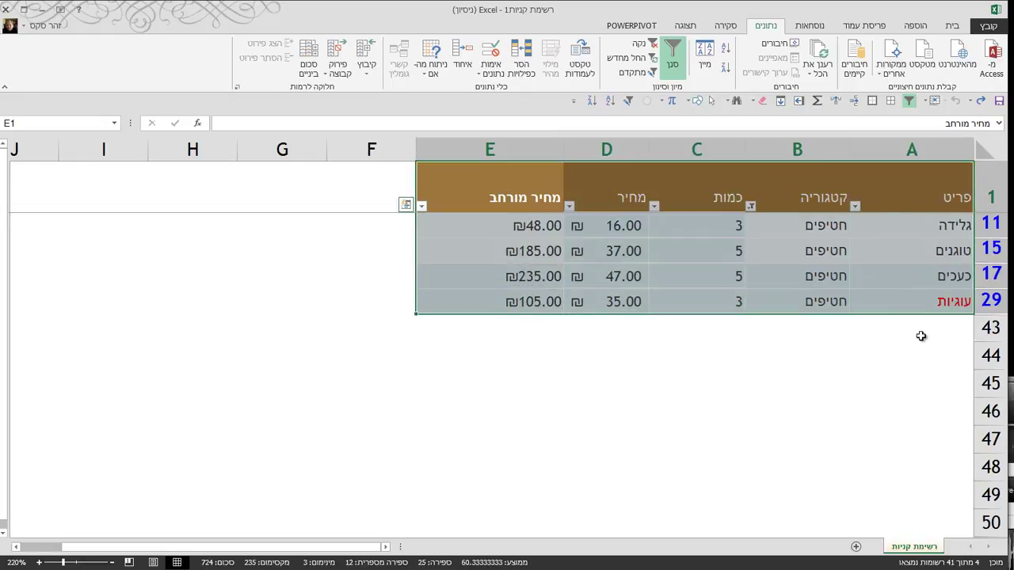
left_click(954, 28)
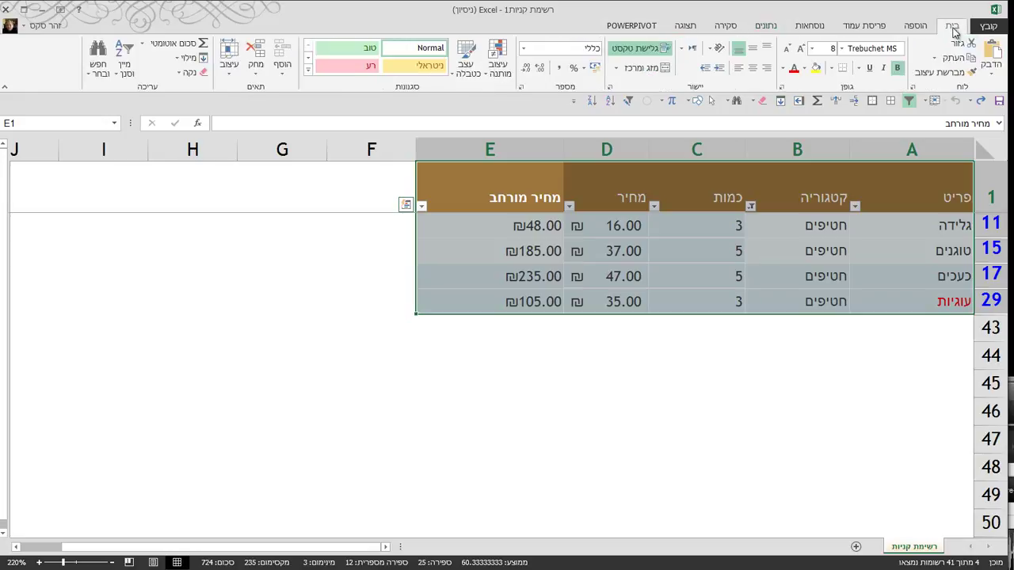
left_click(952, 58)
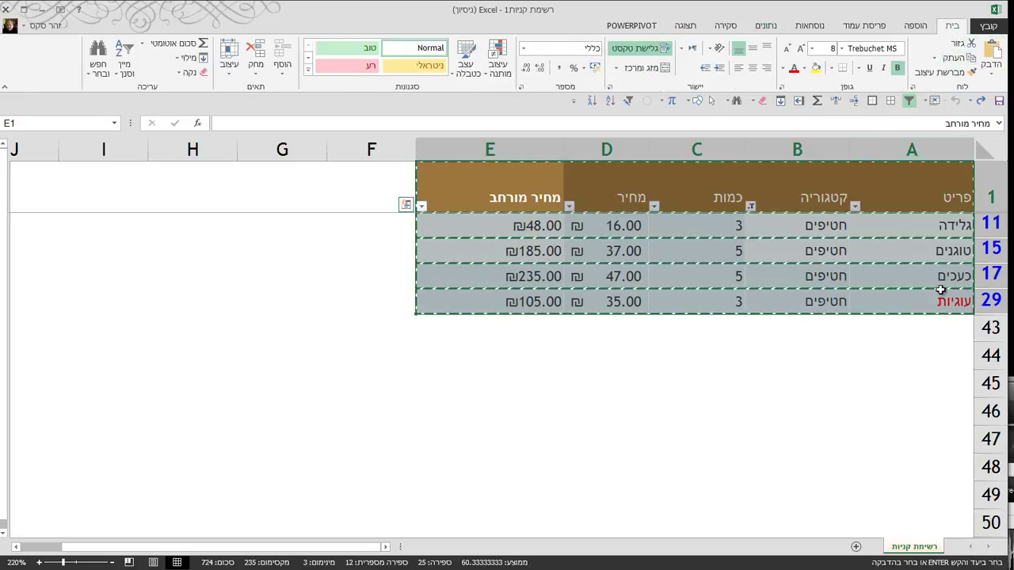
left_click(948, 384)
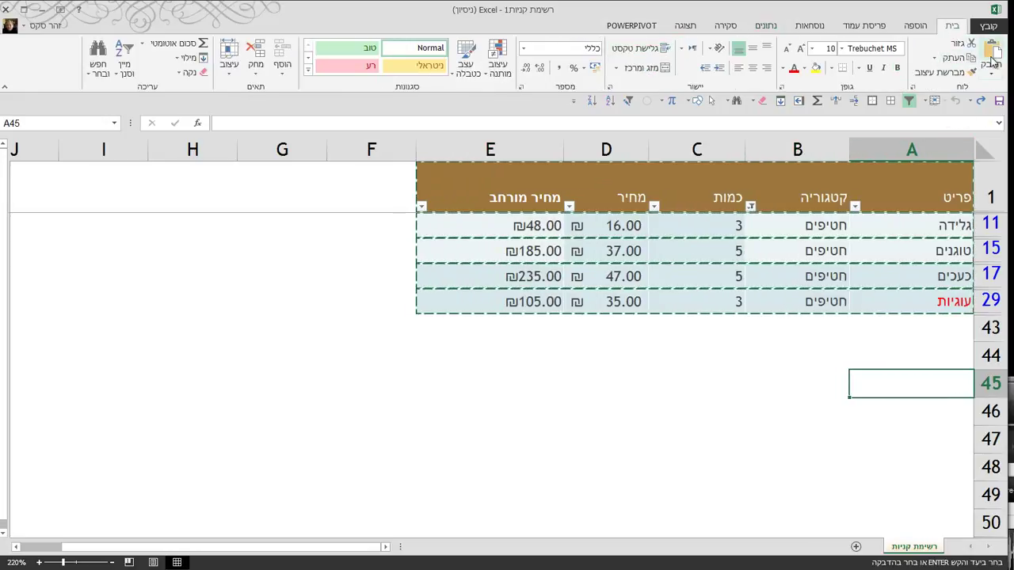
left_click(993, 55)
scroll(845, 432, "down", 1)
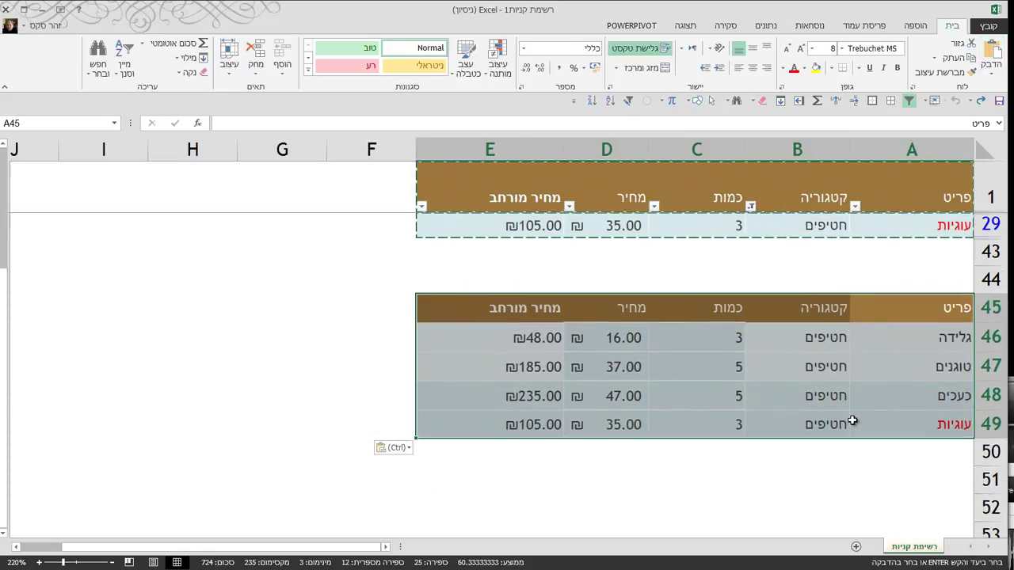
scroll(851, 420, "up", 1)
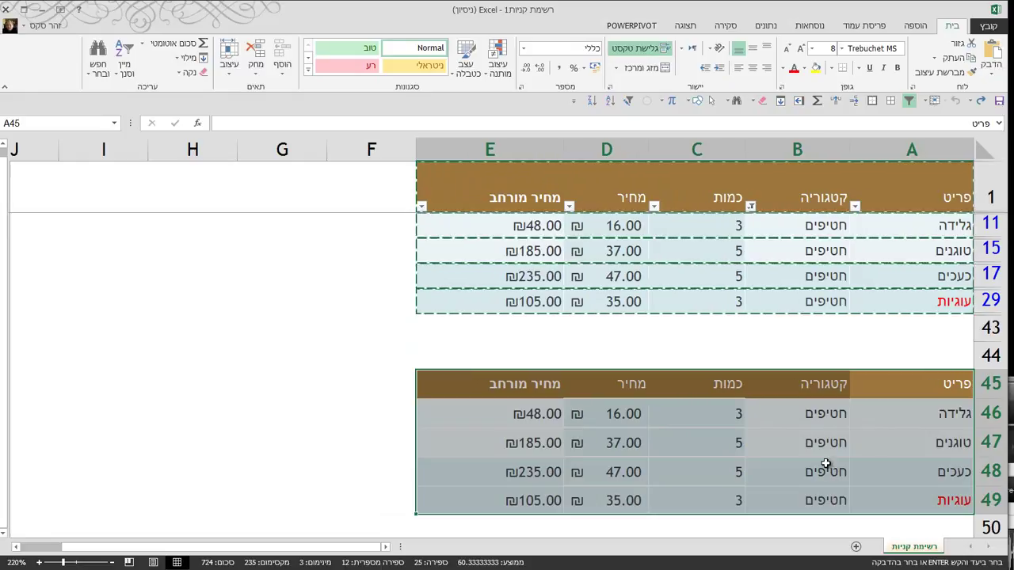
Undo the A45 paste and reselect the filtered table A1:E29.
key("ctrl+z")
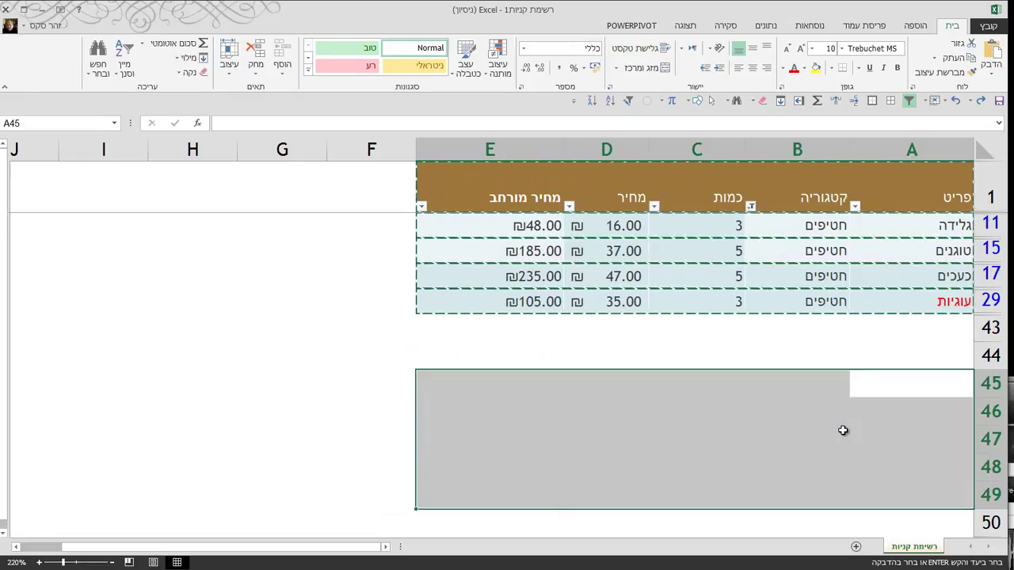
left_click(862, 353)
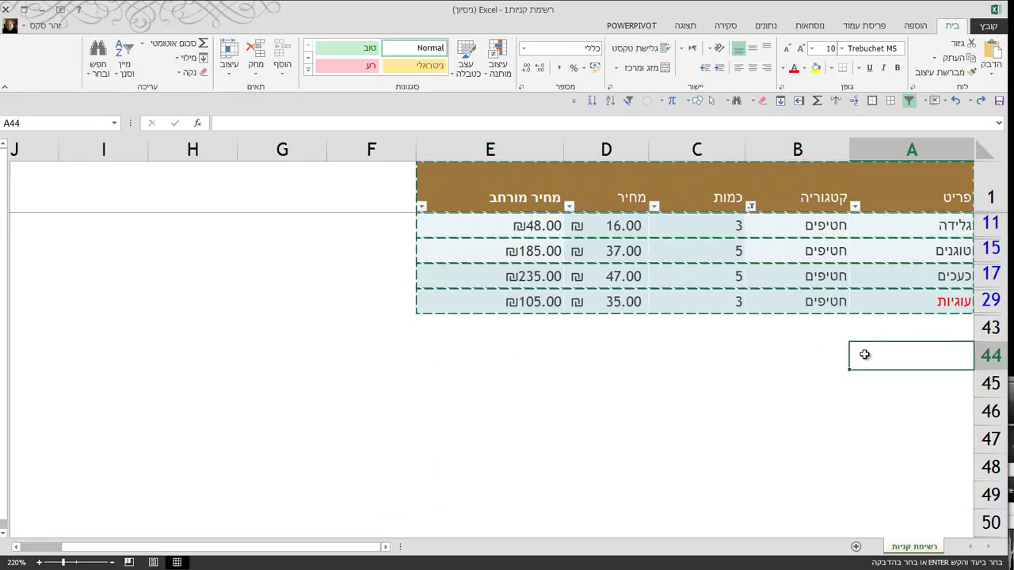
left_click_drag(915, 197, 492, 304)
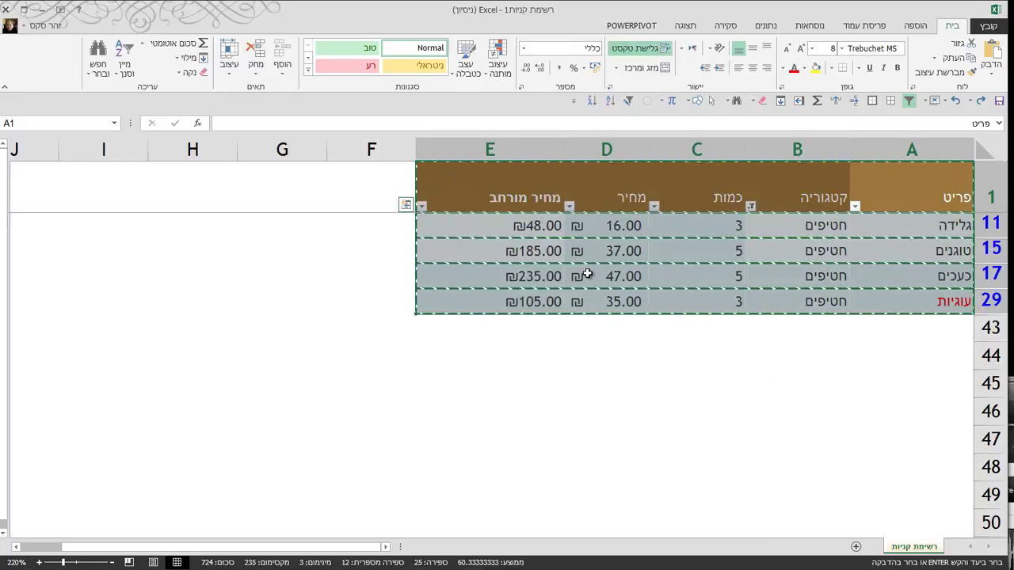
Select only visible cells via Go To Special and paste them at A44.
key("F5")
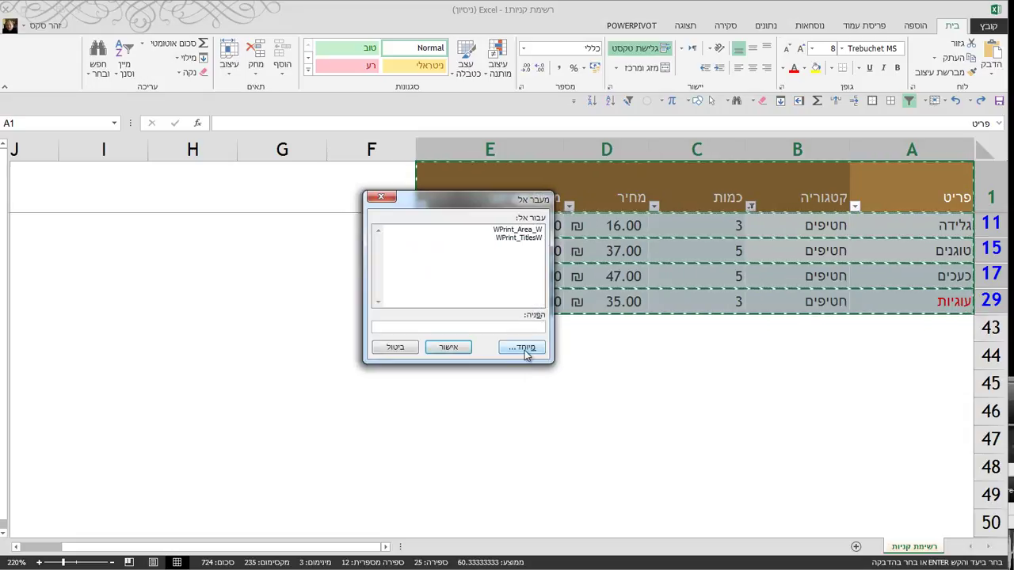
left_click(522, 349)
left_click(426, 297)
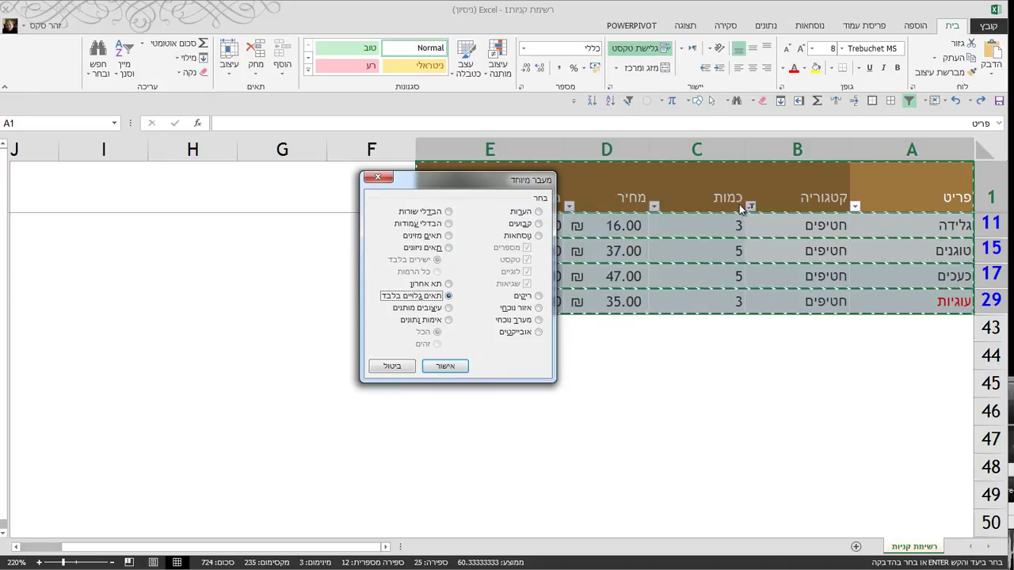
left_click(446, 366)
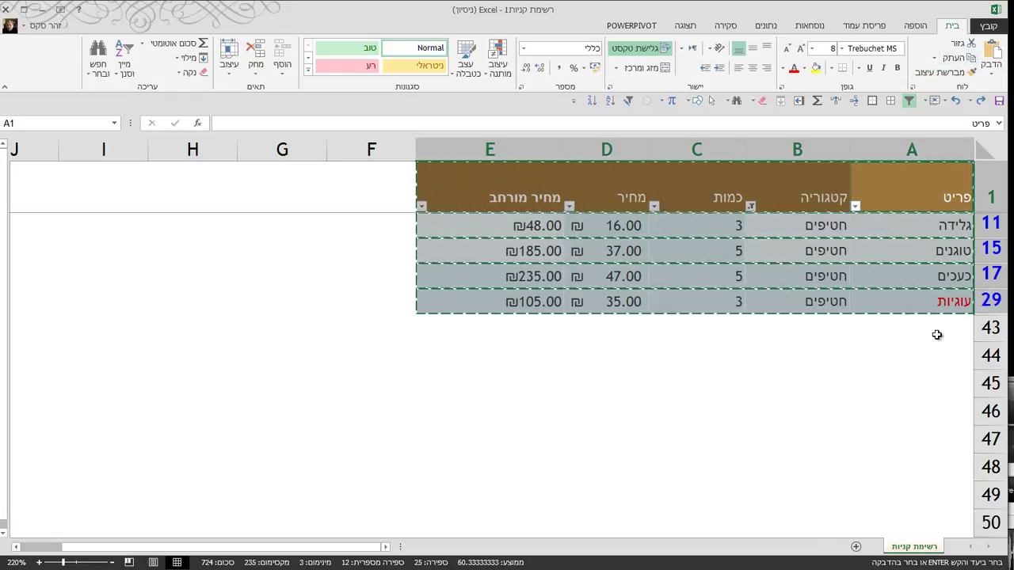
left_click(943, 363)
key("Return")
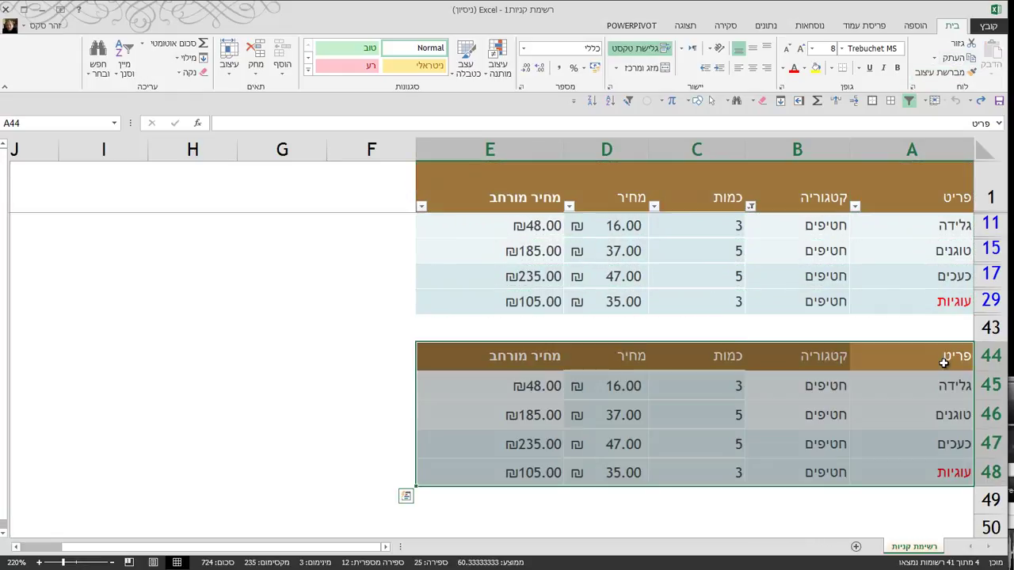